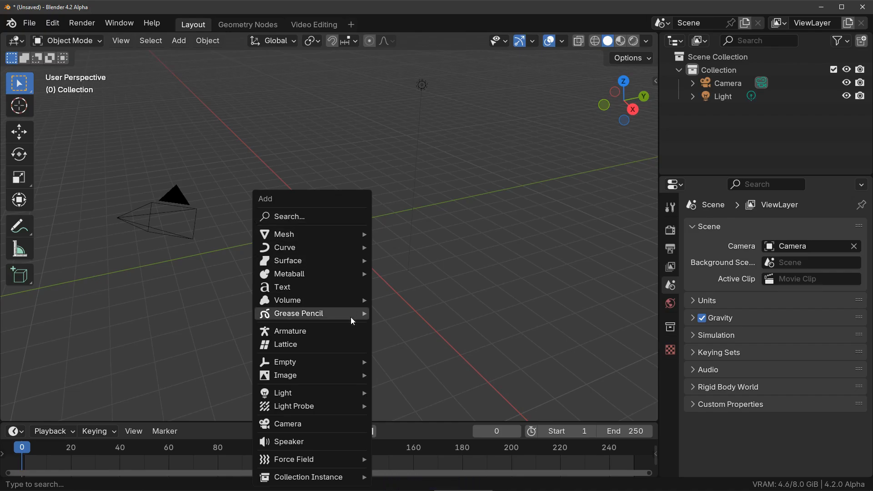
- Add a blank Grease Pencil object to the scene and rename it Outline
mouse_move(351, 314)
click(413, 312)
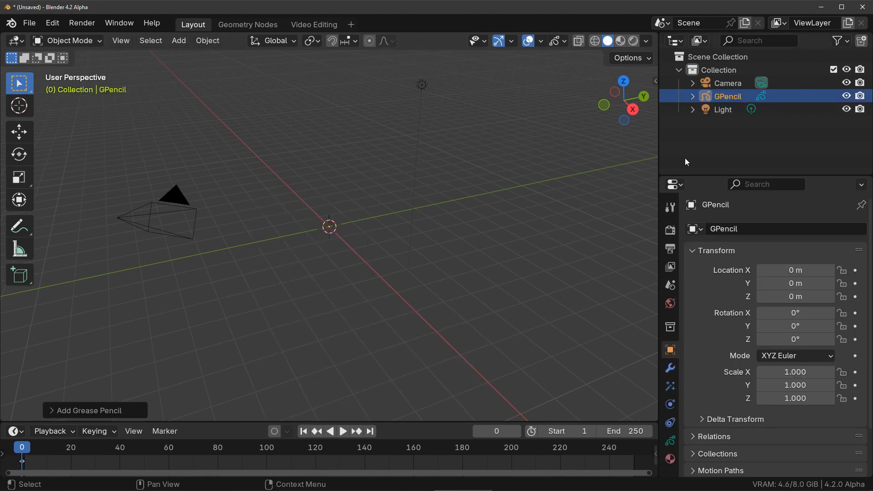
double_click(736, 97)
text(Outliine)
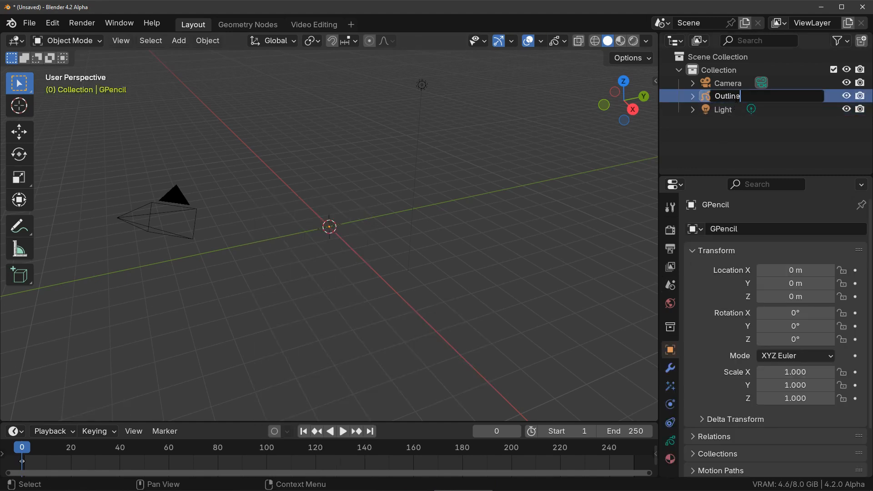
key(Return)
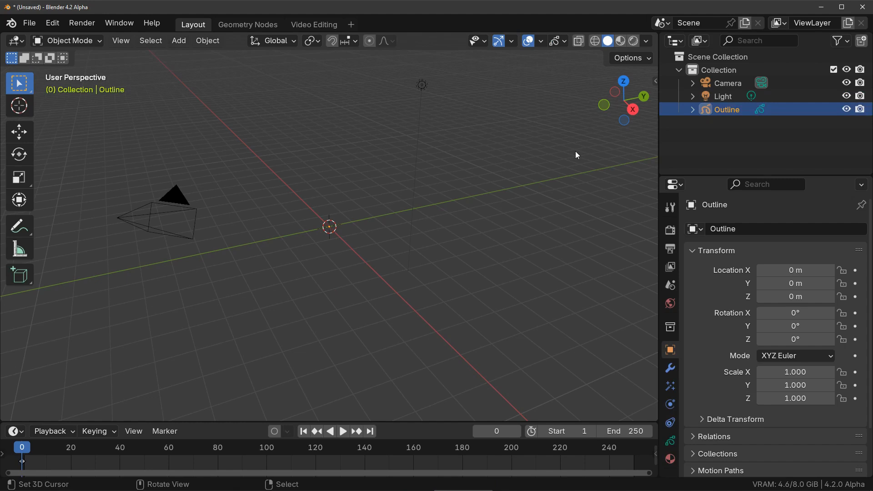
- Switch the Outline object to Draw Mode and look at it in the front orthographic view
click(83, 41)
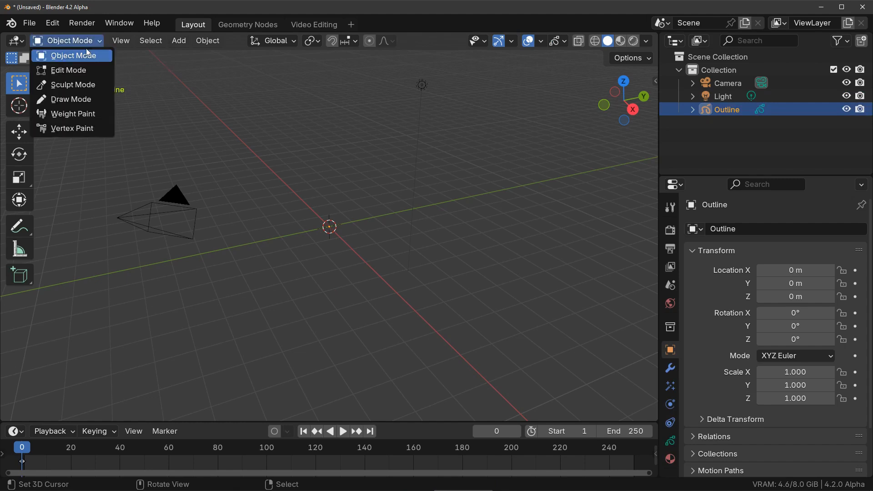
click(91, 98)
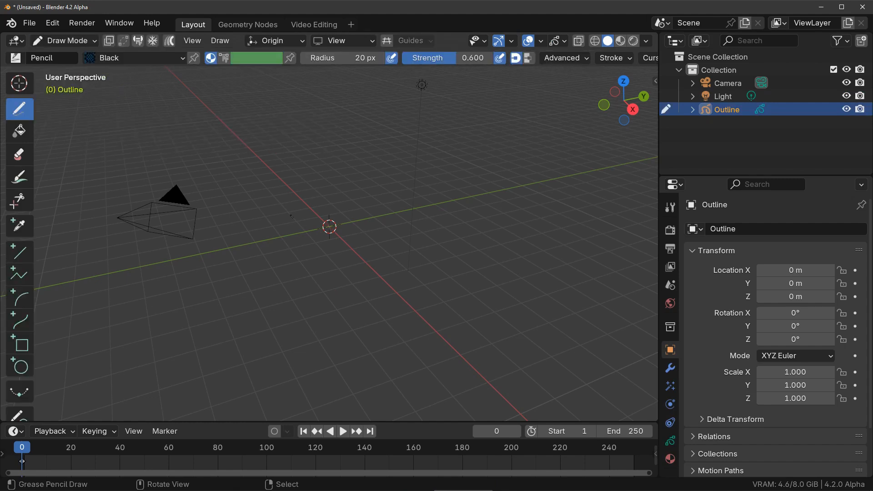
key(KP_1)
scroll(353, 249, up, 3)
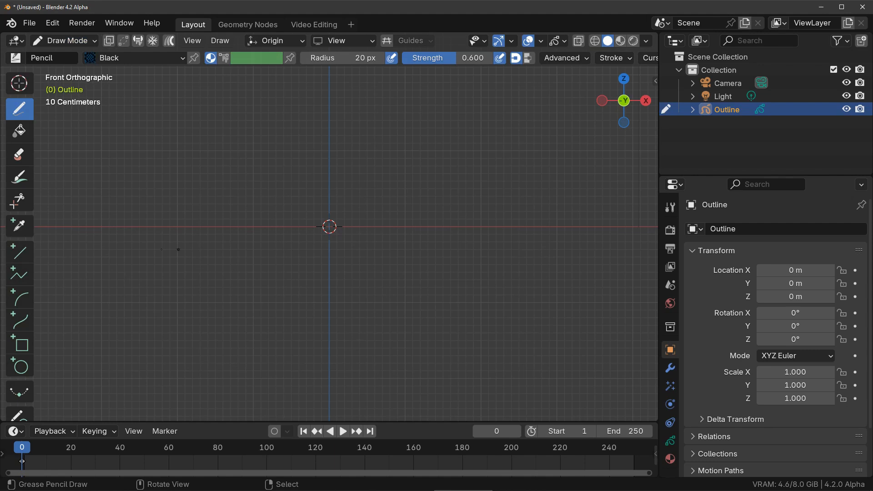
- Draw a line about 1 m long upward from the origin using the Line tool with 0 subdivisions and strength 1.000
click(19, 252)
click(367, 60)
text(0)
key(Return)
drag(568, 59, 603, 60)
drag(330, 226, 332, 151)
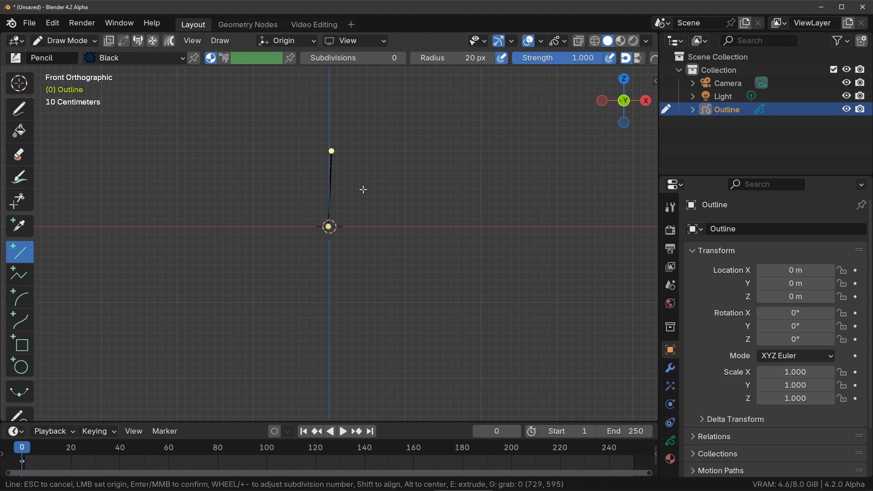
key(Return)
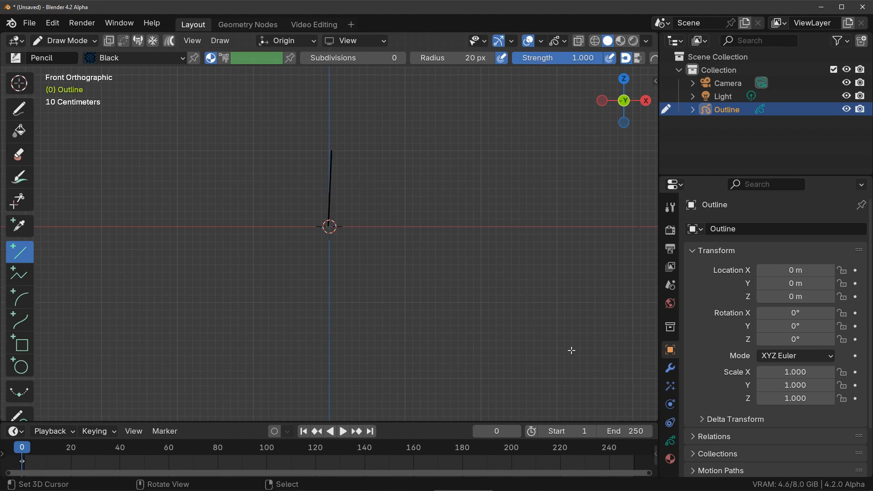
- Disable Lights on the GP_Layer layer and set the Black material's stroke base color to white
click(670, 441)
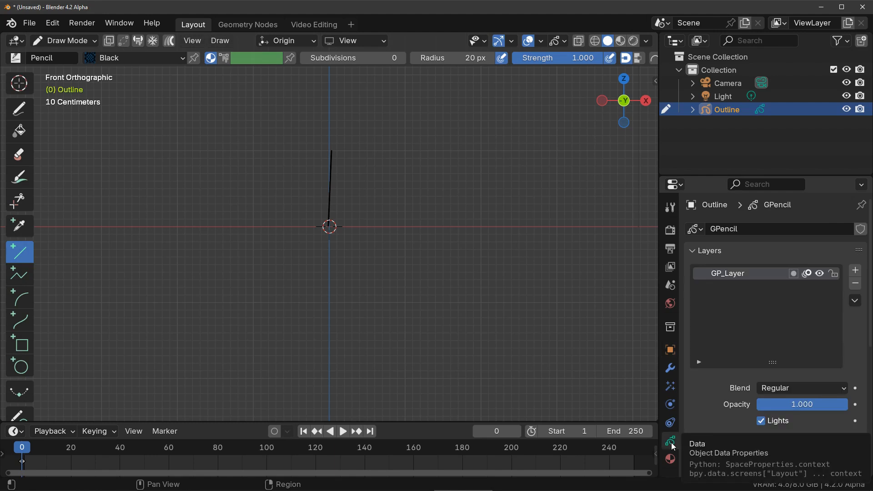
click(763, 422)
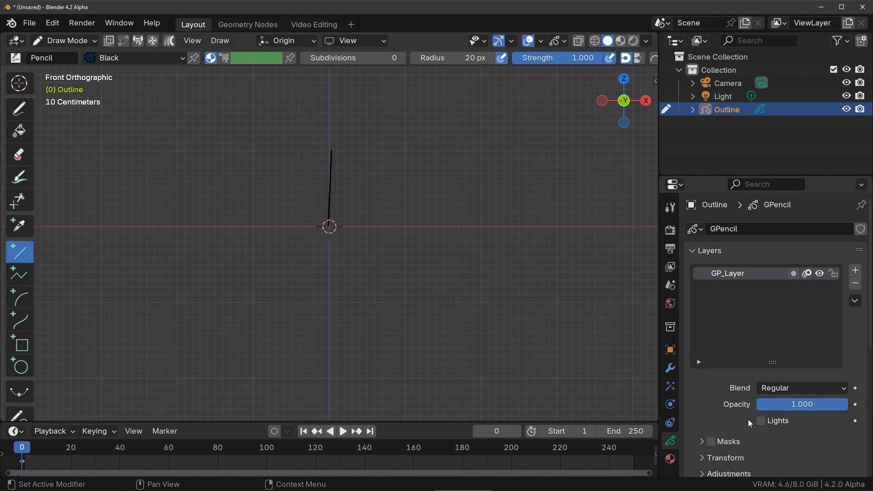
click(666, 461)
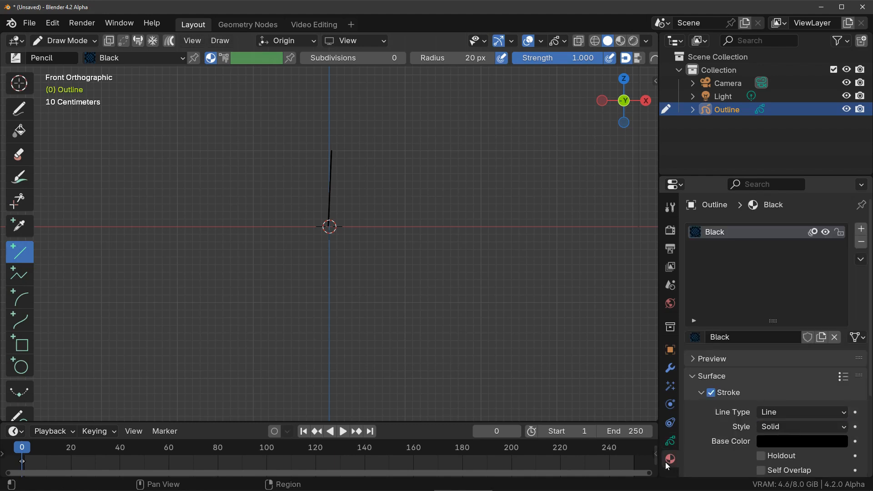
click(773, 440)
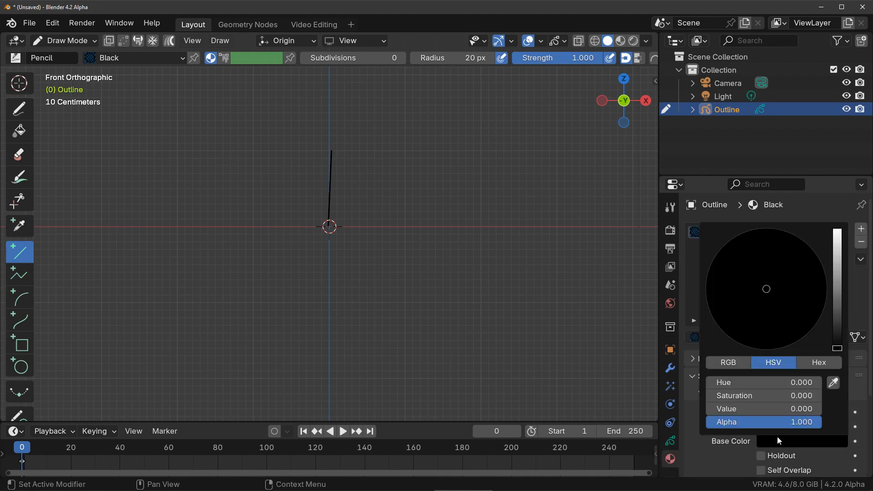
drag(837, 348, 837, 229)
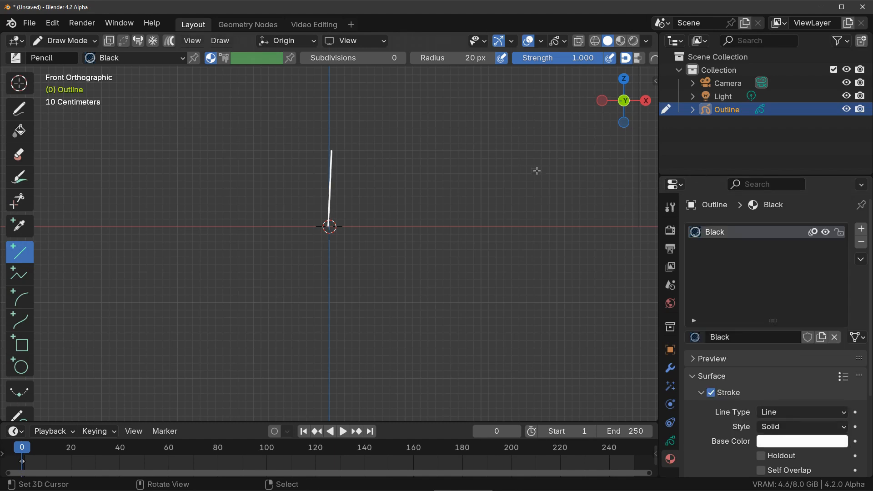
- Straighten the line in Edit Mode by moving both endpoints onto the Z axis with Grid snapping enabled, and return to Object Mode
click(72, 41)
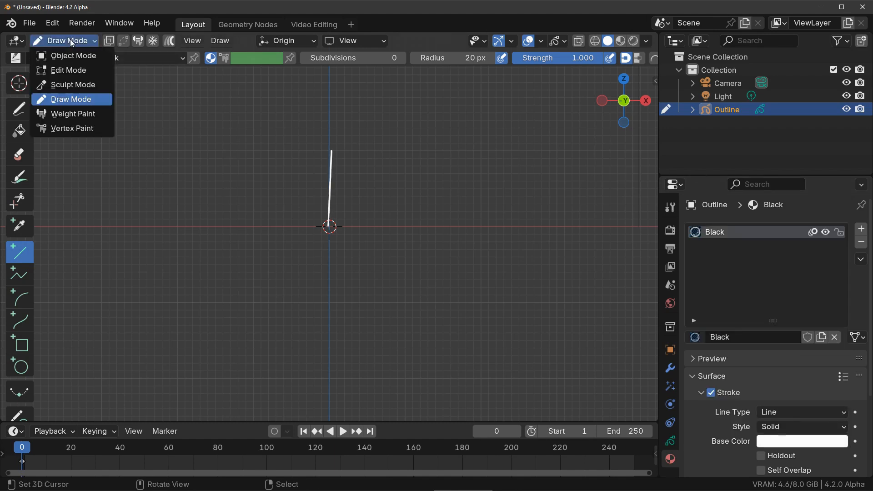
click(76, 70)
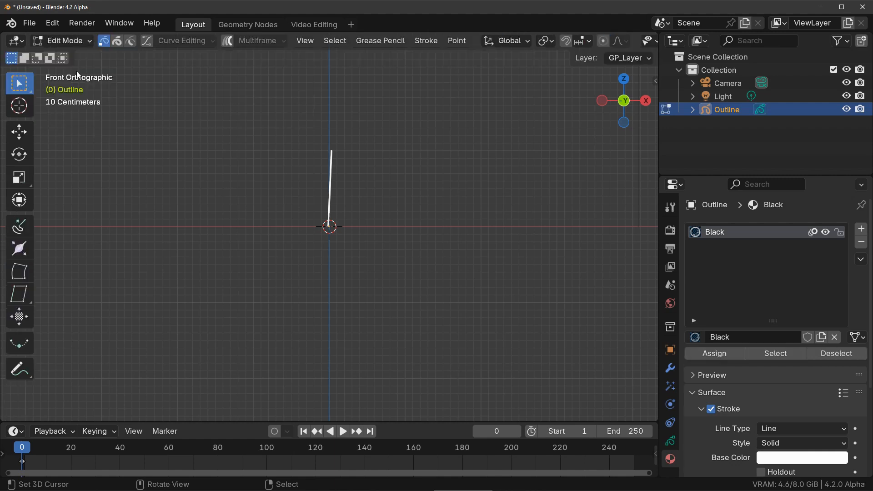
click(588, 40)
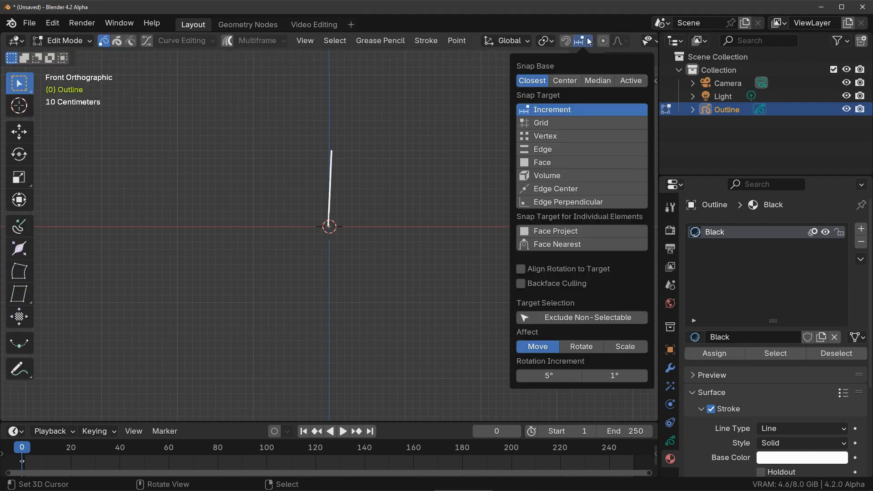
click(555, 122)
click(566, 41)
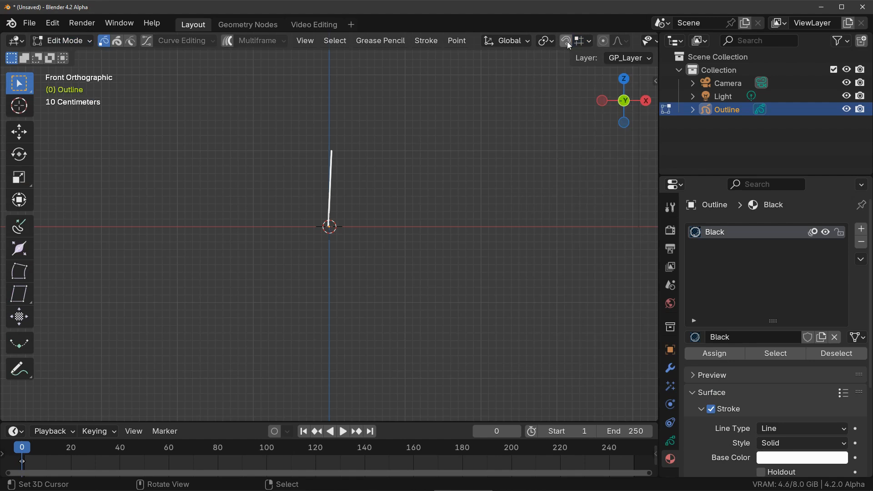
mouse_move(330, 228)
mouse_down()
mouse_move(406, 219)
mouse_move(329, 223)
mouse_up()
mouse_move(333, 157)
mouse_down()
mouse_move(337, 167)
mouse_move(330, 155)
mouse_up()
click(61, 40)
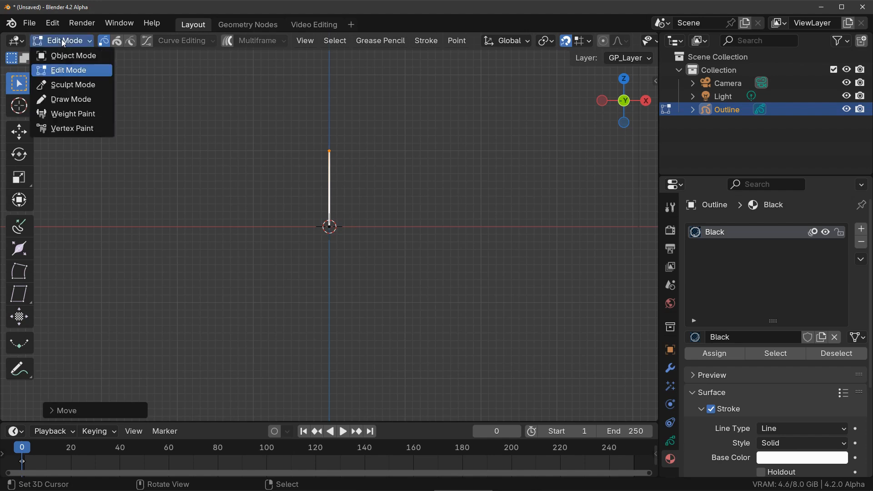
click(64, 57)
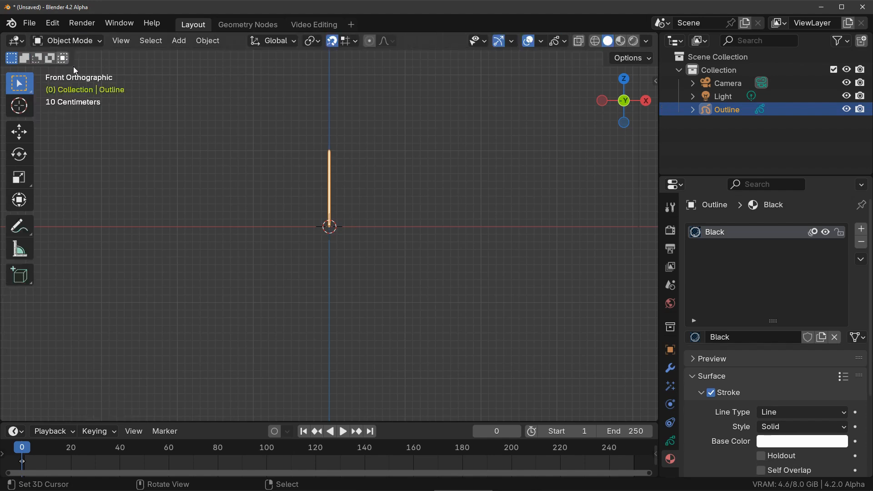
- Hide the Outline object in the viewport and add a Bézier curve to the scene
middle_drag(397, 224, 455, 244)
click(847, 109)
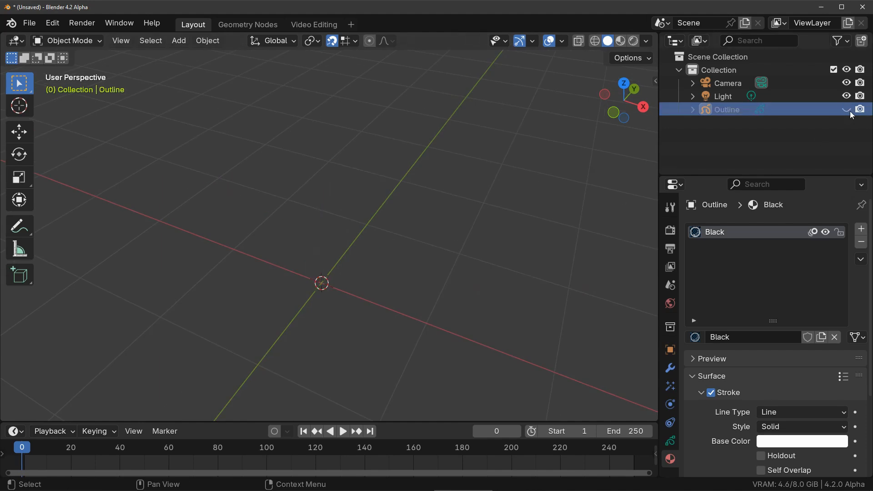
key(shift+a)
mouse_move(368, 184)
click(429, 184)
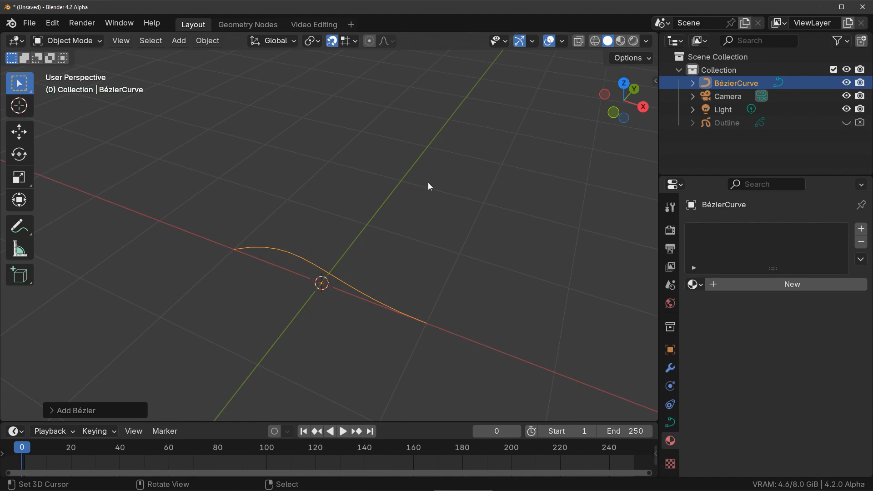
- Add a Spiral node to the Bézier curve's geometry node tree and connect it to the Group Output
click(248, 25)
drag(466, 209, 74, 212)
text(spiral)
key(Return)
- Insert an Instance on Points node between the Spiral and the Group Output, feeding the spiral curve into Points
drag(162, 210, 411, 192)
text(instance)
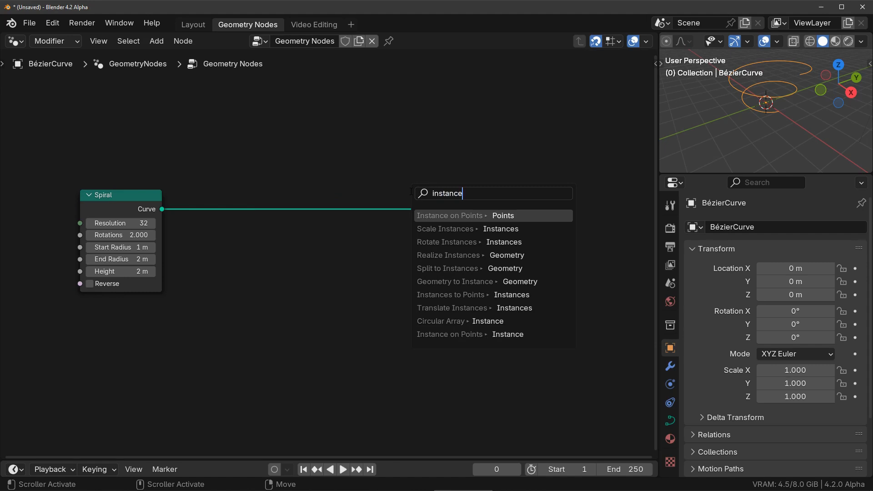
key(Return)
click(365, 277)
- Feed the Instance input from an Object Info node set to the Outline object with As Instance enabled, and inspect the instanced lines
drag(361, 235, 276, 136)
text(objec)
key(Return)
click(283, 108)
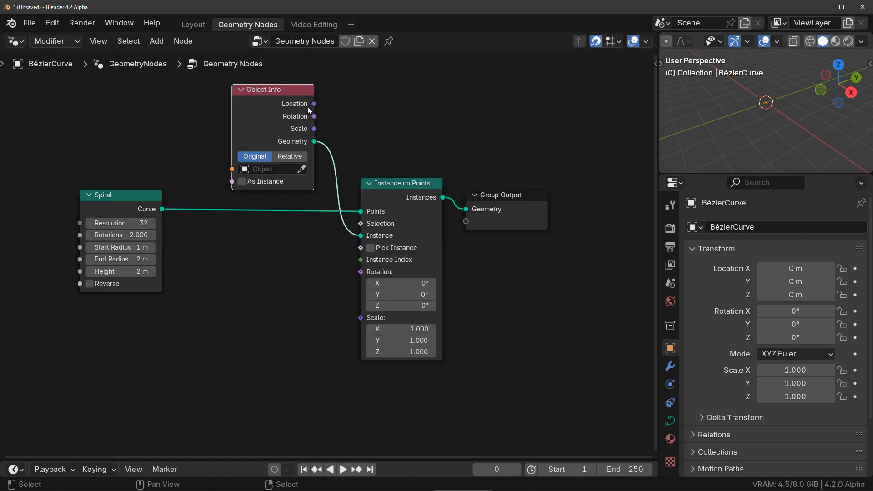
click(273, 170)
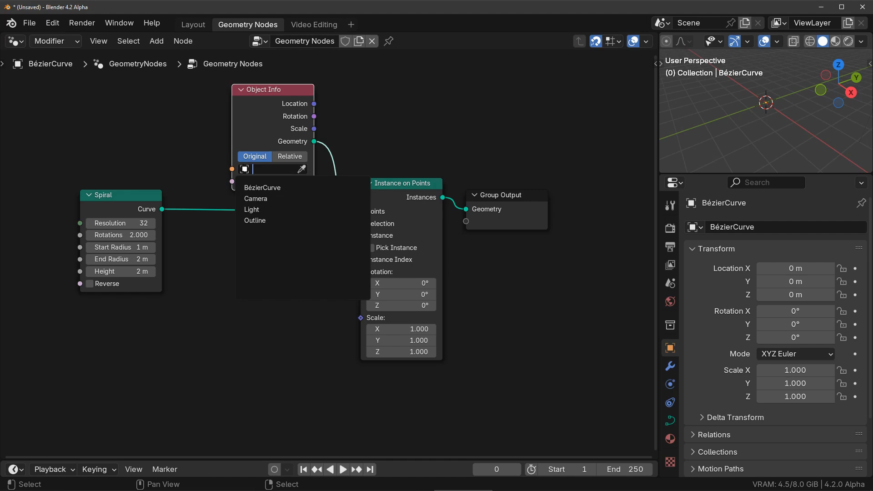
click(256, 221)
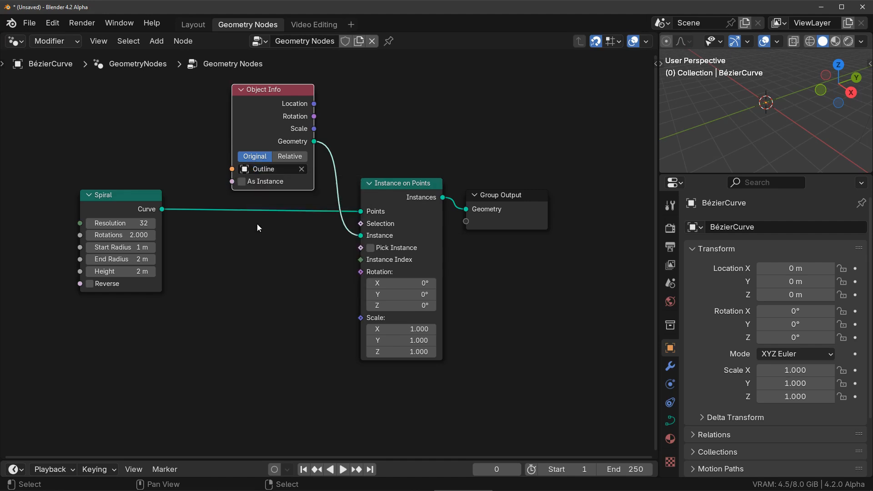
click(242, 182)
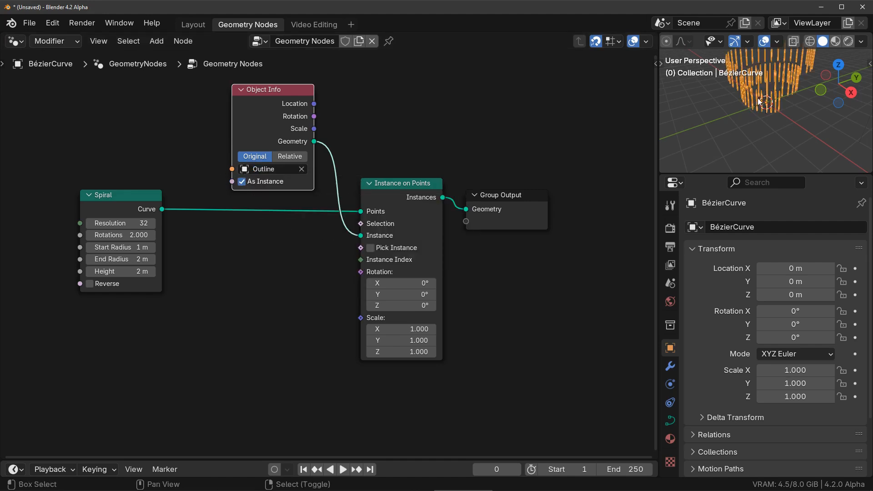
key(ctrl+space)
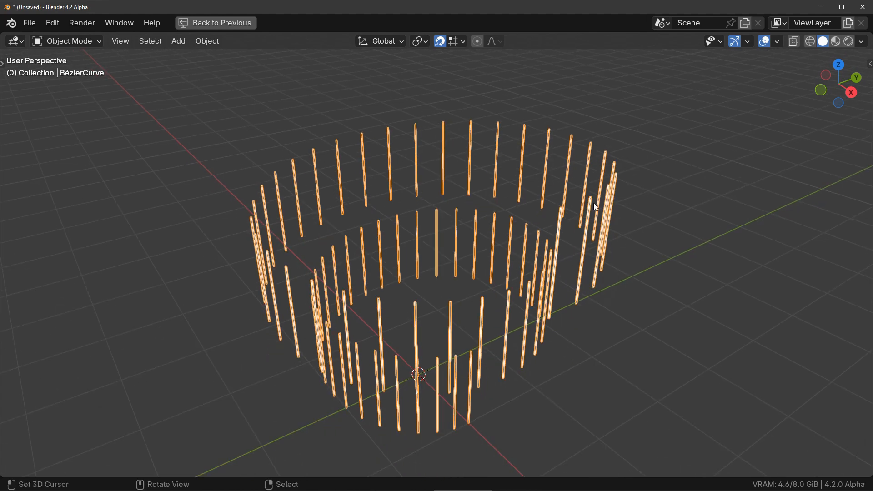
key(ctrl+space)
- Connect an Align Euler to Vector node set to the Z axis to the Rotation input of Instance on Points
drag(361, 272, 223, 311)
text(align)
key(Return)
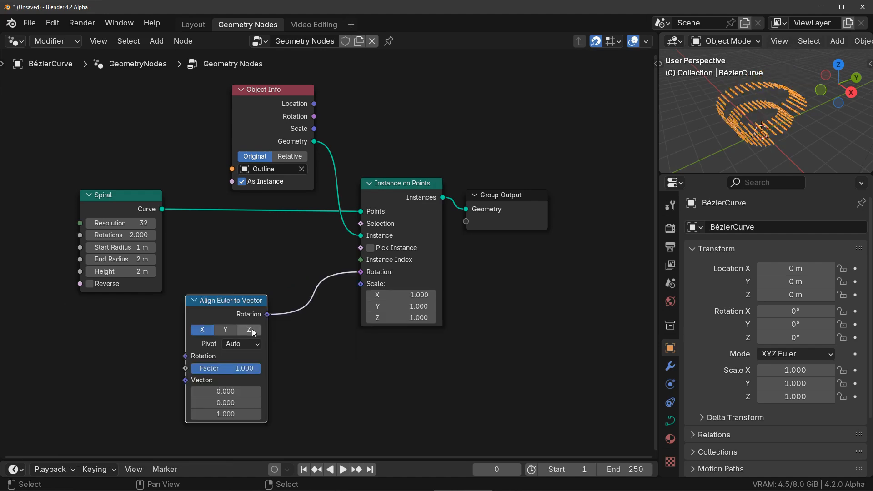
click(250, 329)
- Connect a Position node to the Vector input of Align Euler to Vector and inspect the rotated lines in the viewport
middle_drag(253, 332, 341, 242)
key(ctrl+space)
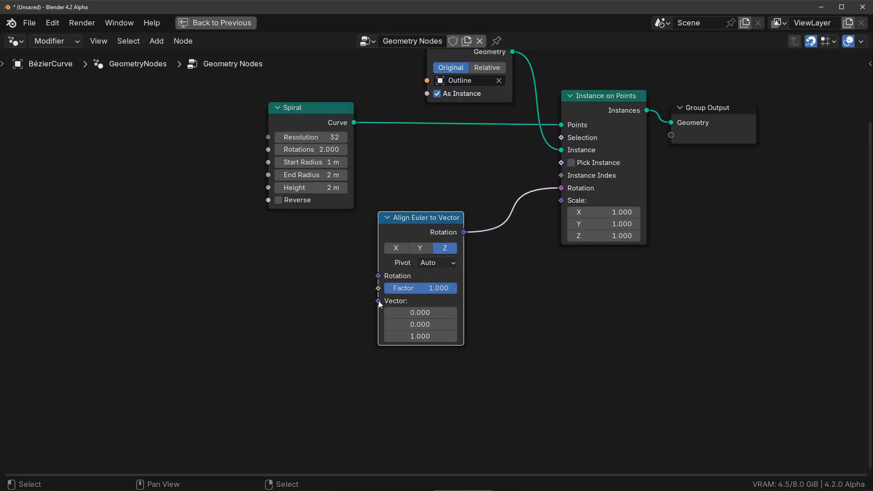
drag(380, 300, 82, 473)
text(pos)
key(Return)
click(203, 347)
key(ctrl+space)
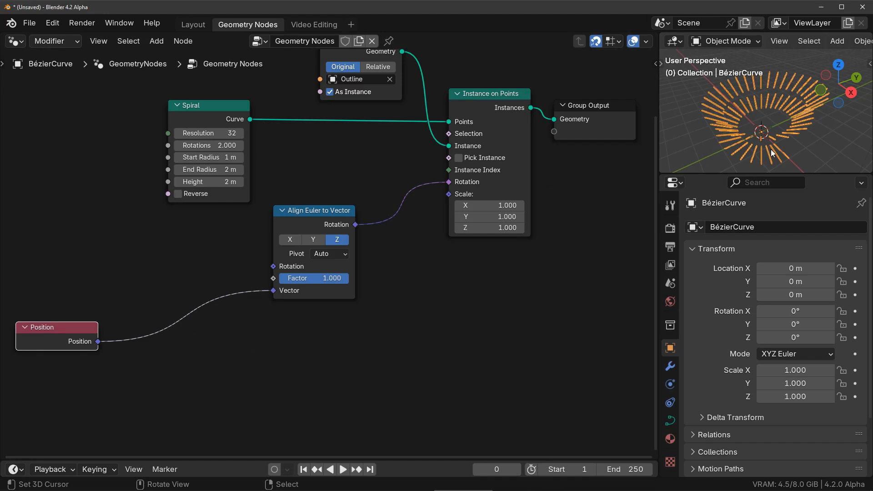
key(ctrl+space)
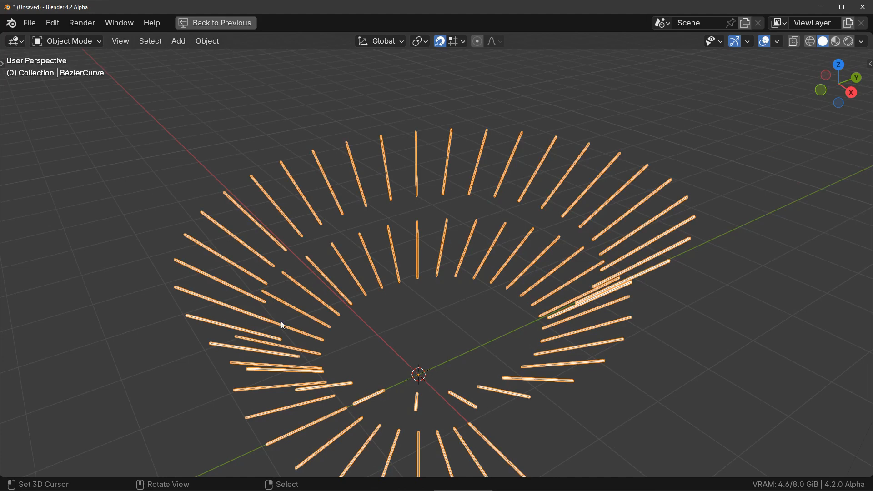
key(ctrl+space)
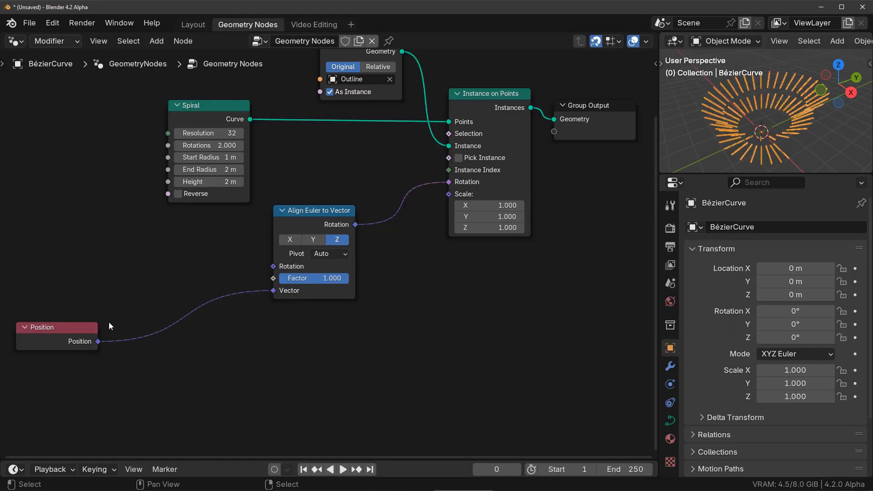
- Insert an Evaluate at Index node between Position and Align Euler to Vector, passing the position as its Value
drag(98, 342, 155, 254)
text(at ind)
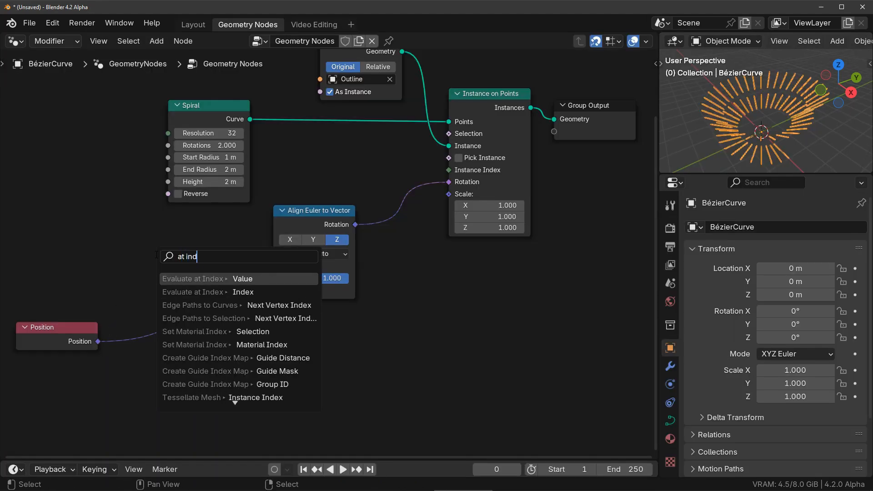
key(Return)
click(144, 254)
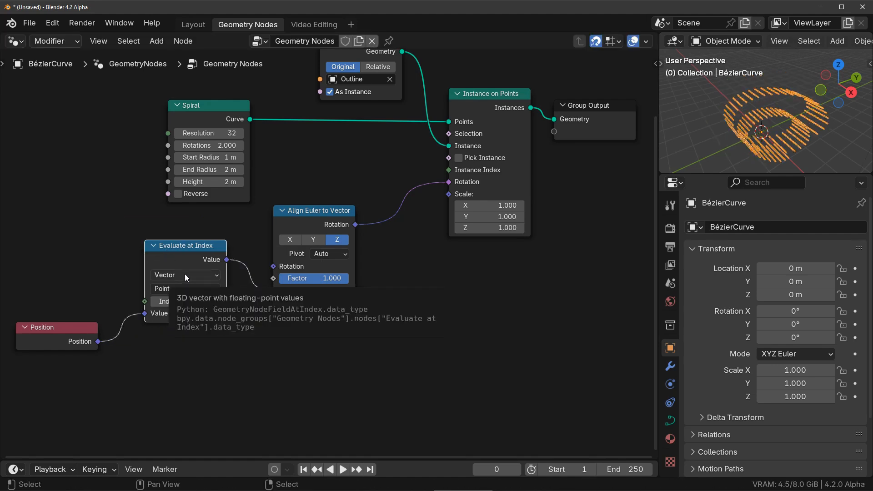
- Add an Index node and connect it to the Index input of the Evaluate at Index node
drag(144, 304, 67, 257)
text(index)
click(99, 280)
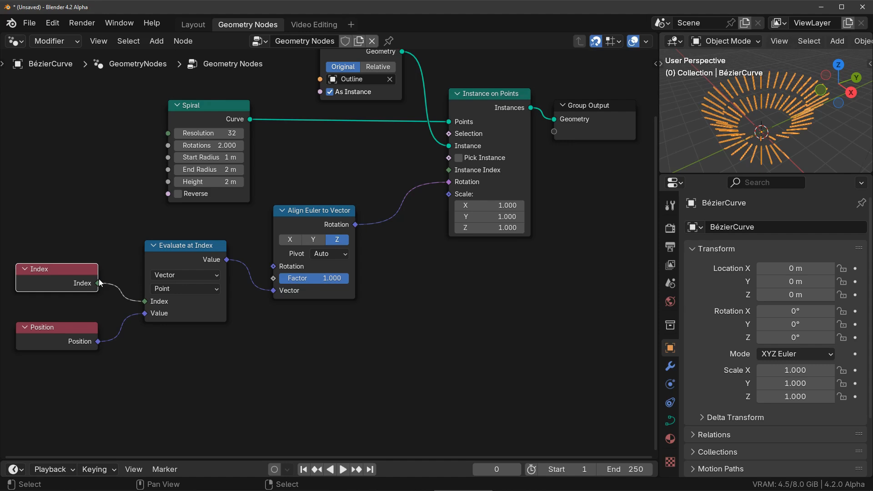
- Insert an Offset Point in Curve node between Index and Evaluate at Index, using its Point Index output and an Offset of 1
drag(98, 284, 110, 283)
text(offset)
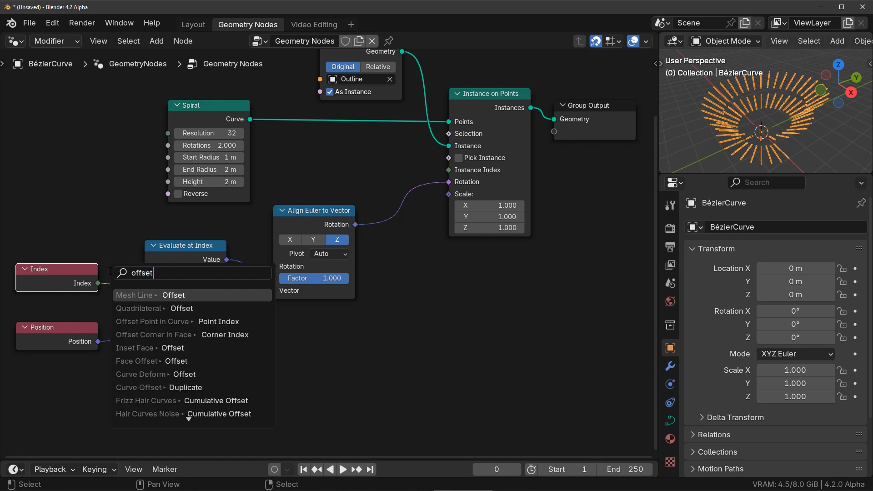
key(Down)
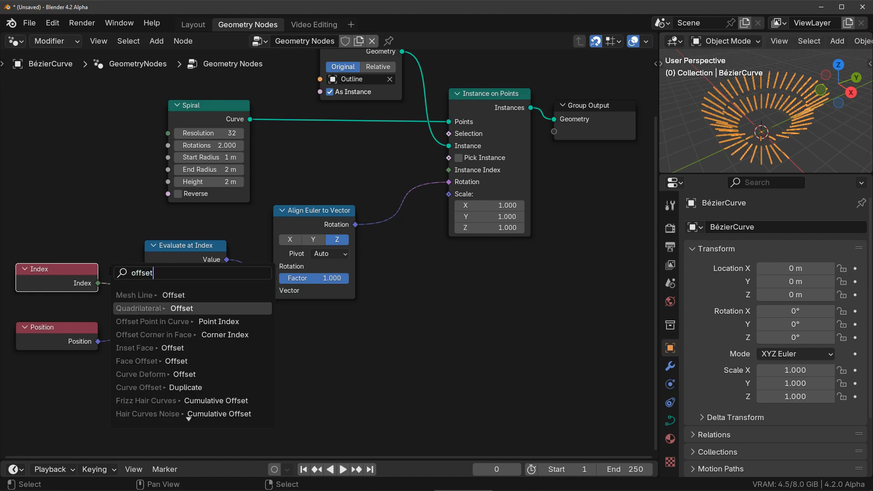
key(Down)
key(Return)
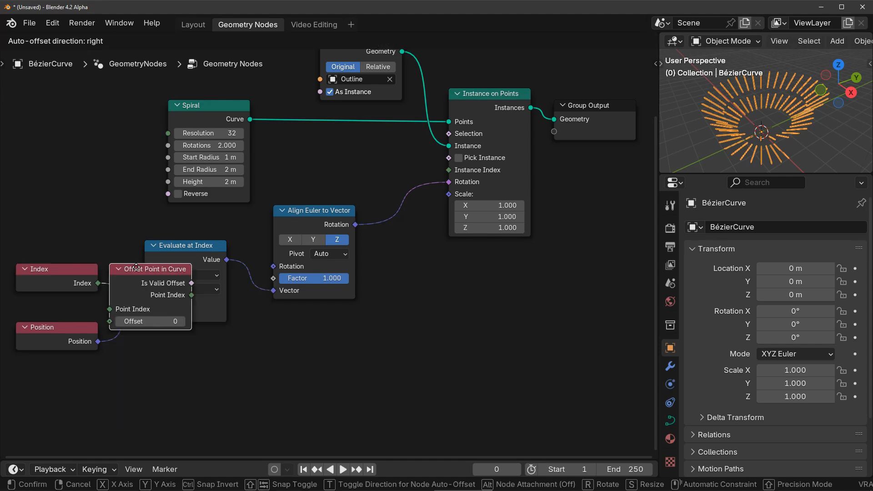
key(t)
click(137, 269)
drag(75, 345, 114, 357)
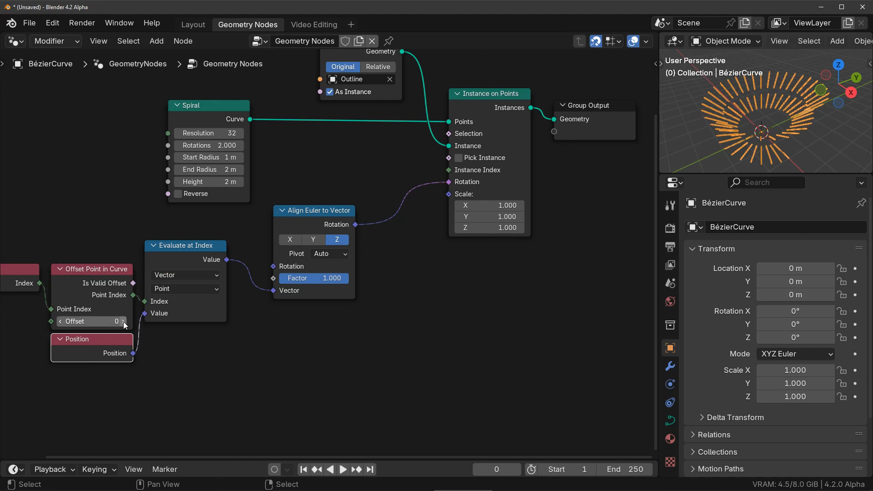
click(124, 321)
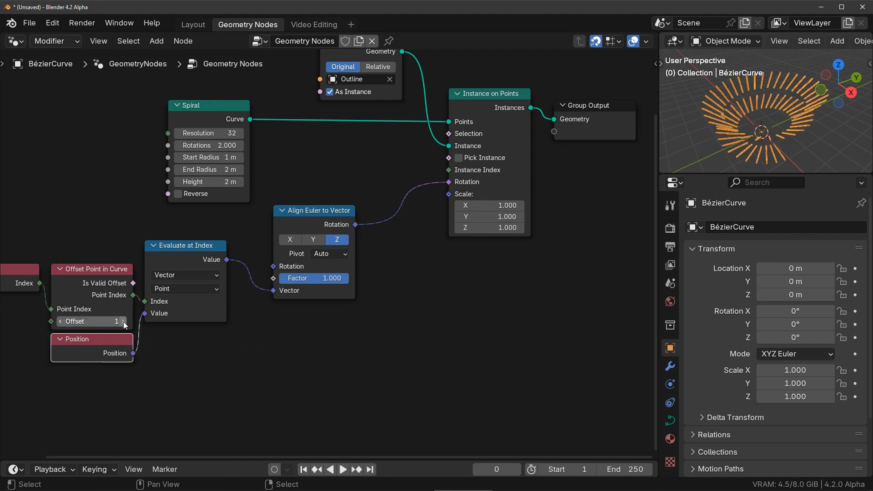
- Subtract Position from the Evaluate at Index value, feed the result into Align Euler to Vector's Vector input, and inspect the aligned lines
drag(310, 210, 357, 140)
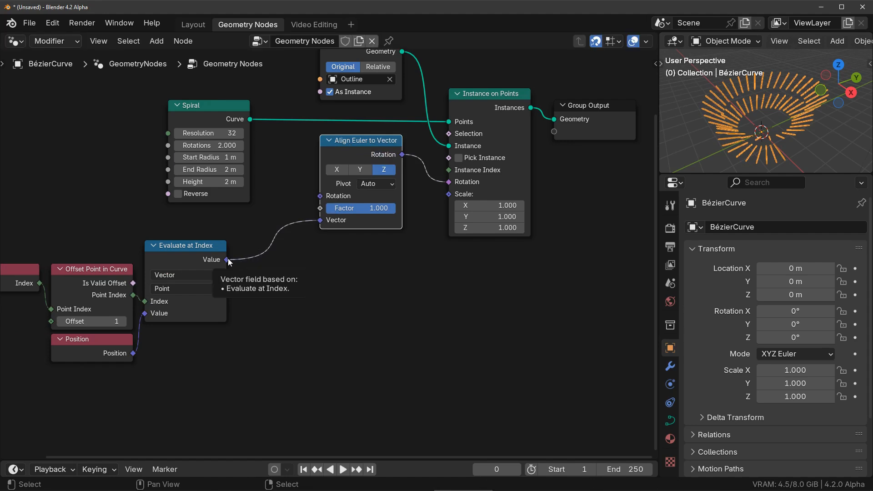
drag(227, 259, 258, 287)
text(subtra)
key(Return)
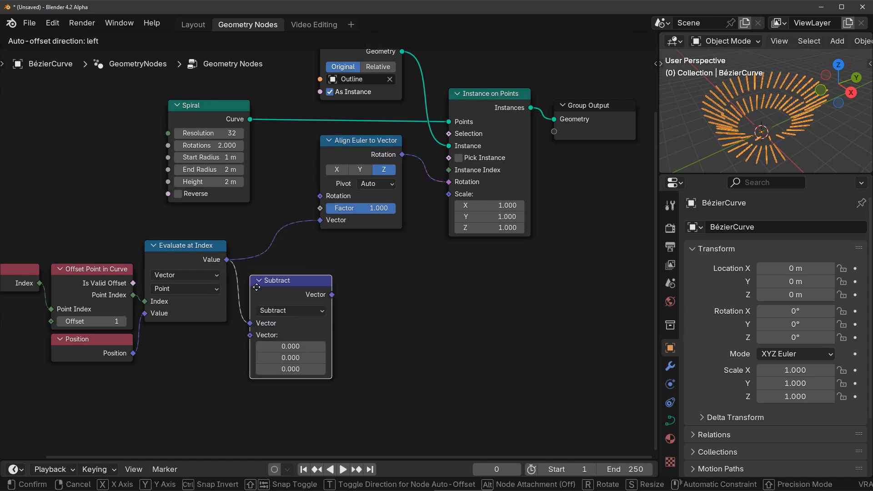
click(241, 316)
drag(320, 271, 317, 219)
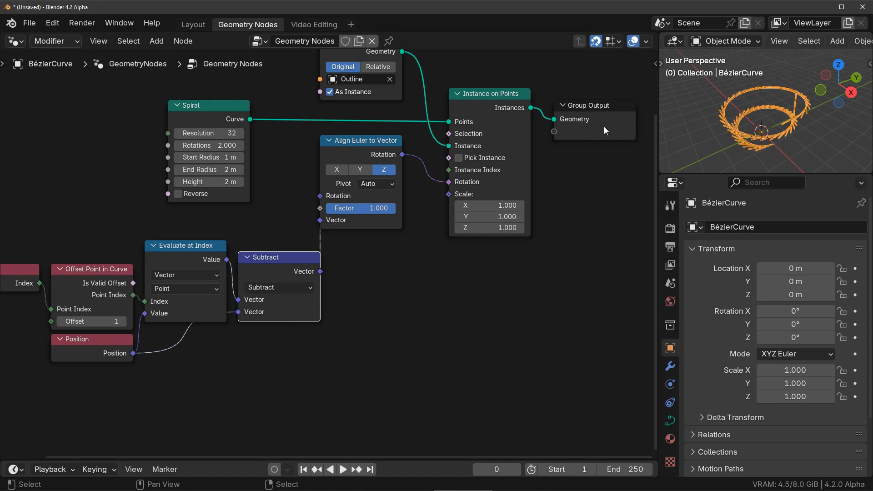
key(ctrl+space)
middle_drag(548, 311, 640, 299)
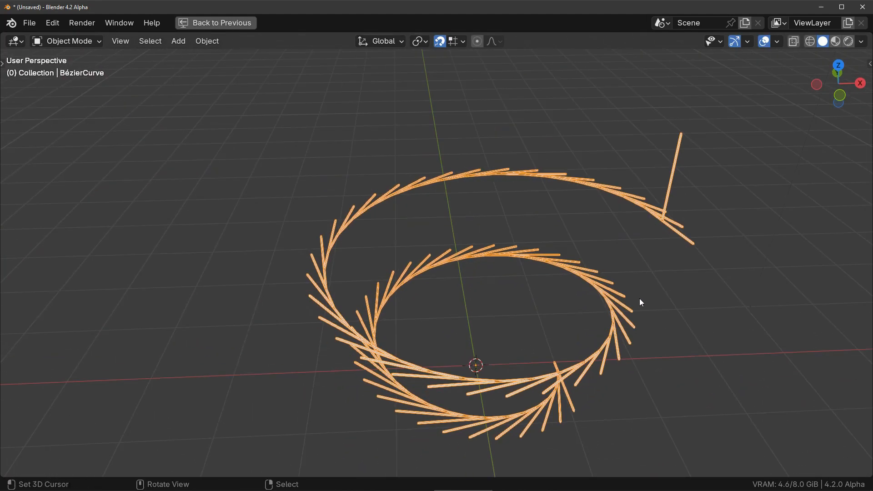
key(ctrl+space)
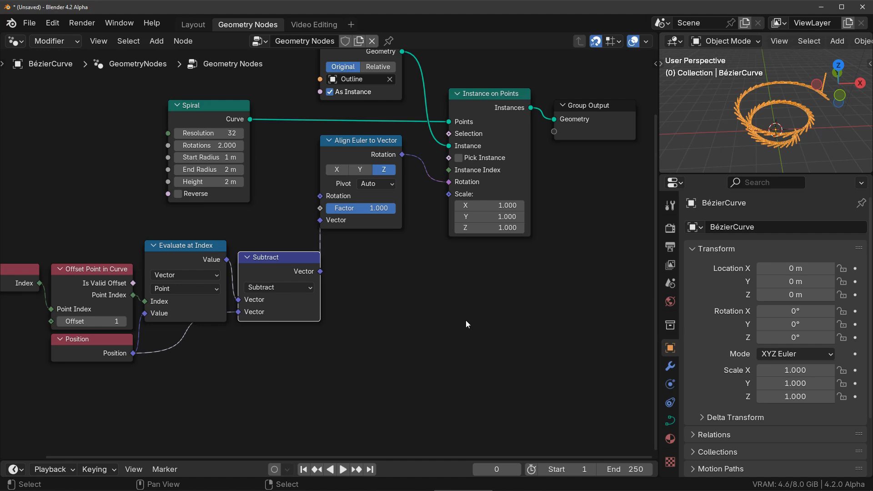
- Add a vector Length node after Subtract, connect its value to the Scale input of Instance on Points, and inspect the spiral
drag(369, 221, 381, 222)
drag(321, 272, 346, 286)
text(length)
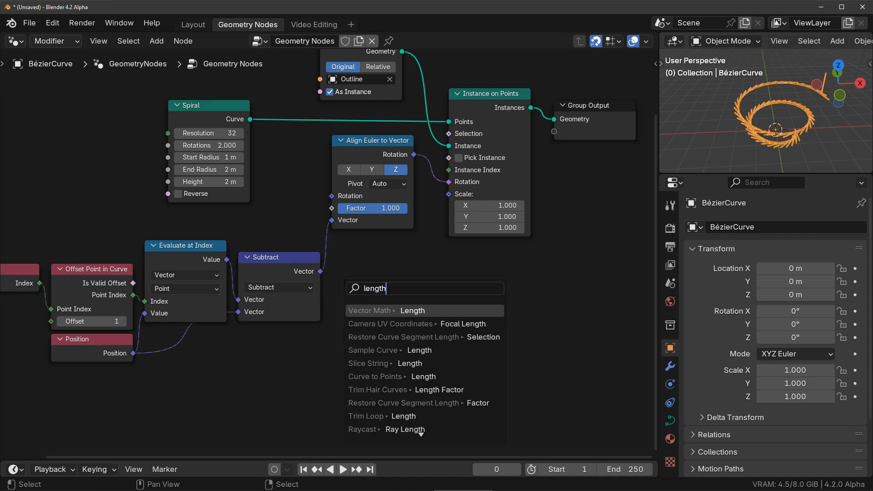
key(Return)
drag(414, 295, 449, 198)
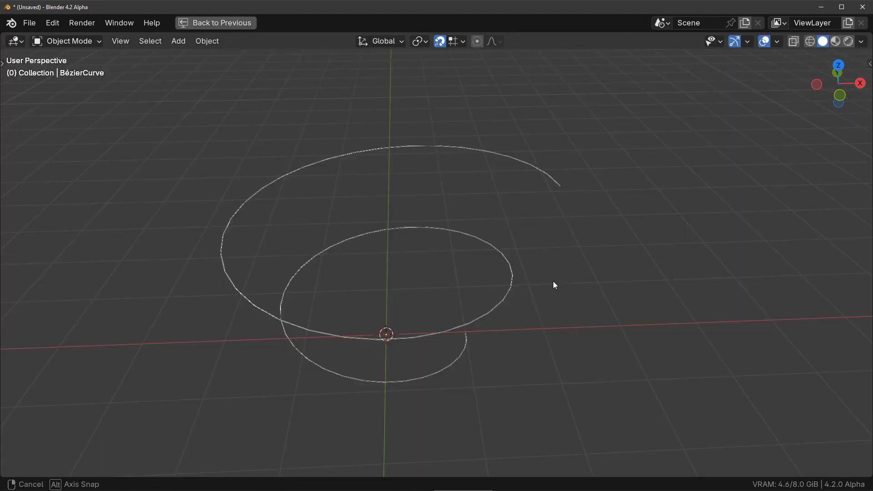
middle_drag(553, 283, 547, 324)
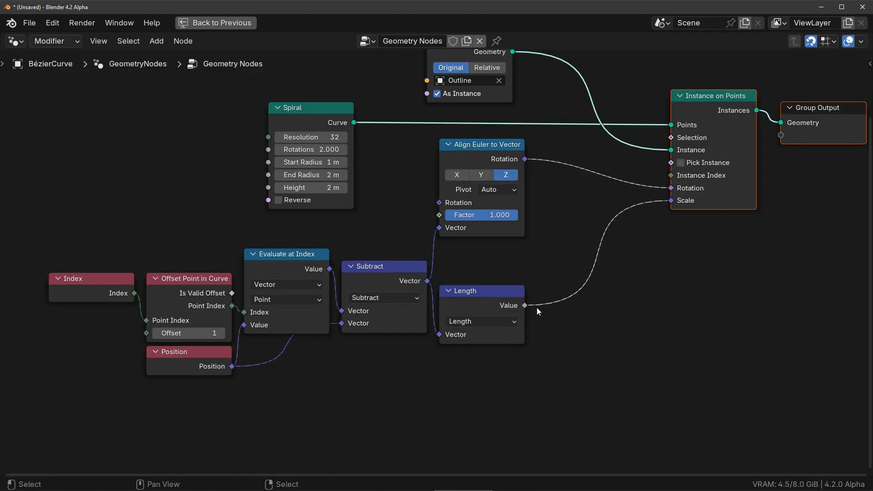
- Add a Combine XYZ node after Length and connect its vector to the Scale input of Instance on Points
drag(536, 307, 551, 319)
text(comb)
key(Return)
click(622, 332)
drag(635, 329, 672, 200)
- Add a Value node driving the X and Y inputs of Combine XYZ and adjust its value to control the line thickness
drag(549, 345, 457, 394)
text(value)
key(Return)
drag(513, 391, 549, 358)
key(ctrl+space)
drag(361, 392, 421, 393)
mouse_move(361, 393)
mouse_down()
mouse_move(396, 392)
mouse_move(366, 392)
mouse_up()
- Move the camera back about 1 m along its local Z axis to frame the Grease Pencil Outlines text, and render the image
key(Home)
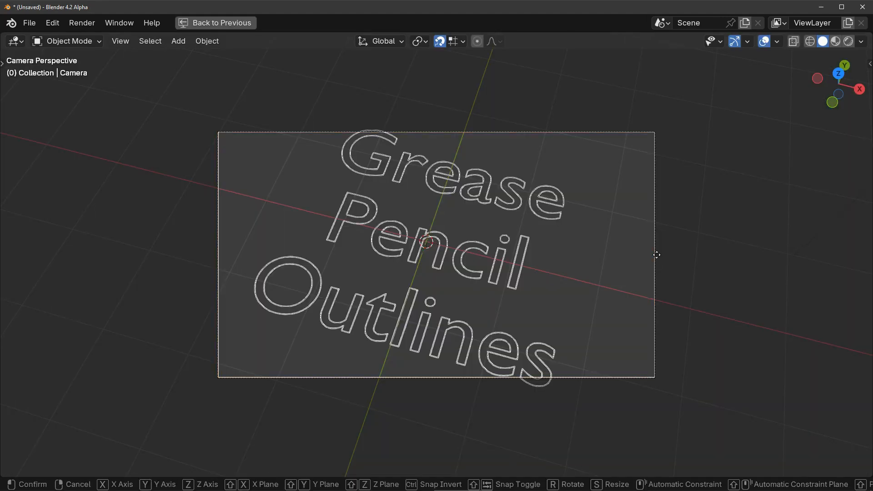
key(g)
key(z)
key(z)
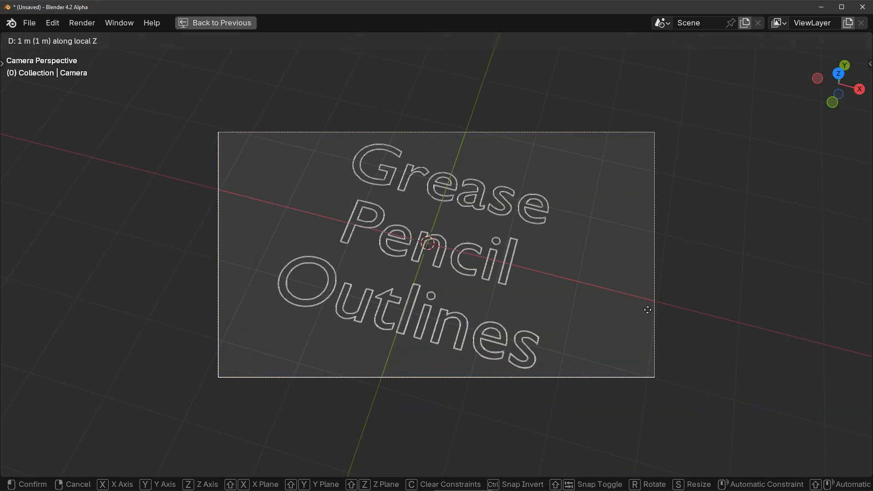
click(639, 321)
key(F12)
scroll(631, 321, up, 1)
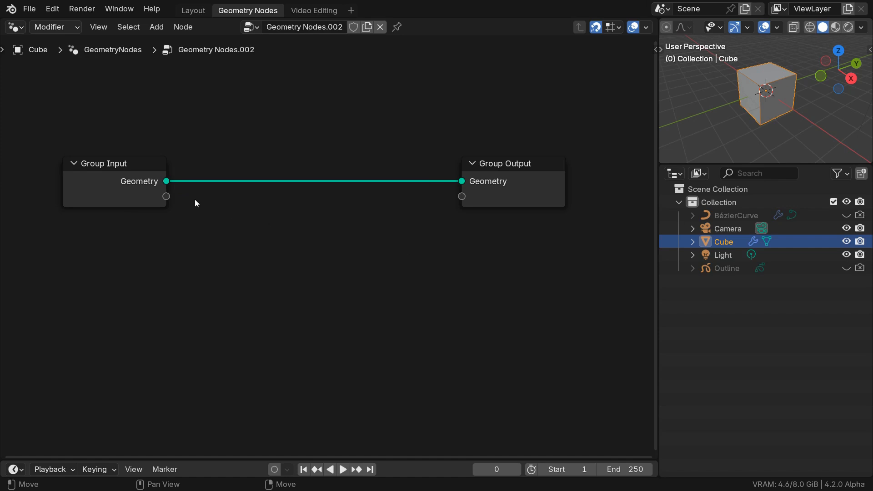
- Insert an Instance on Points node between Group Input and Group Output in the cube's node tree
drag(167, 181, 373, 166)
text(instanc)
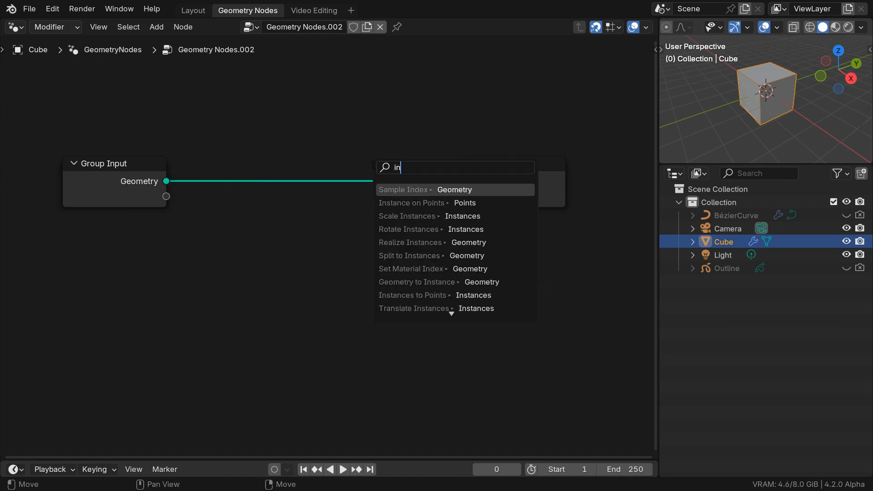
key(Return)
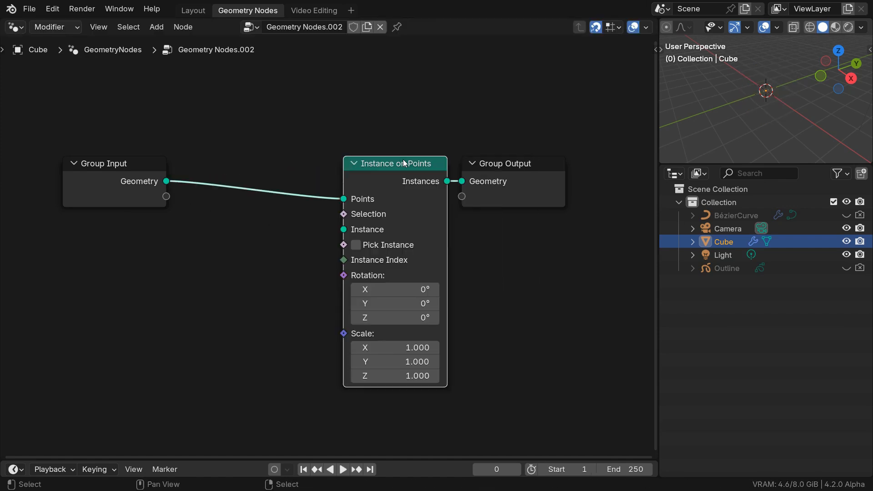
- Add an Object Info node for the Outline object, enable As Instance, and connect its Geometry to the Instance input of Instance on Points
drag(721, 271, 224, 58)
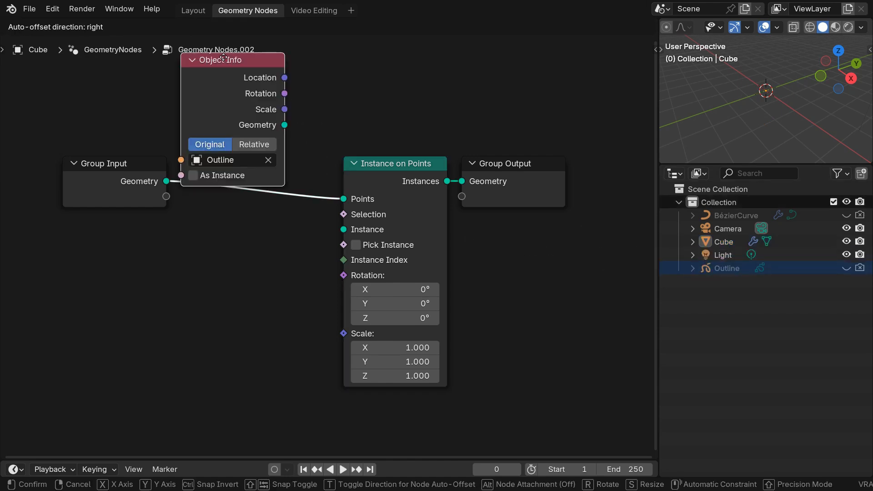
click(239, 94)
click(209, 212)
drag(300, 162, 347, 294)
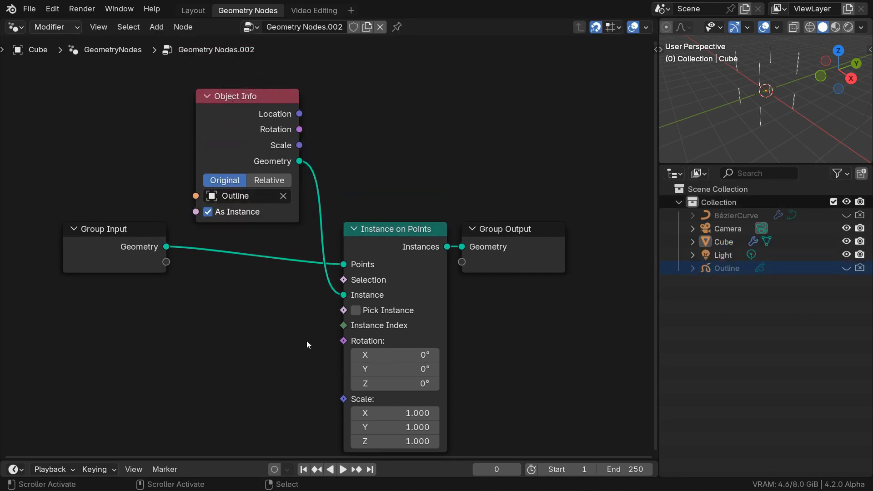
- Insert a Mesh to Points node between Group Input and the Points input of Instance on Points
scroll(318, 336, down, 1)
middle_drag(296, 351, 328, 312)
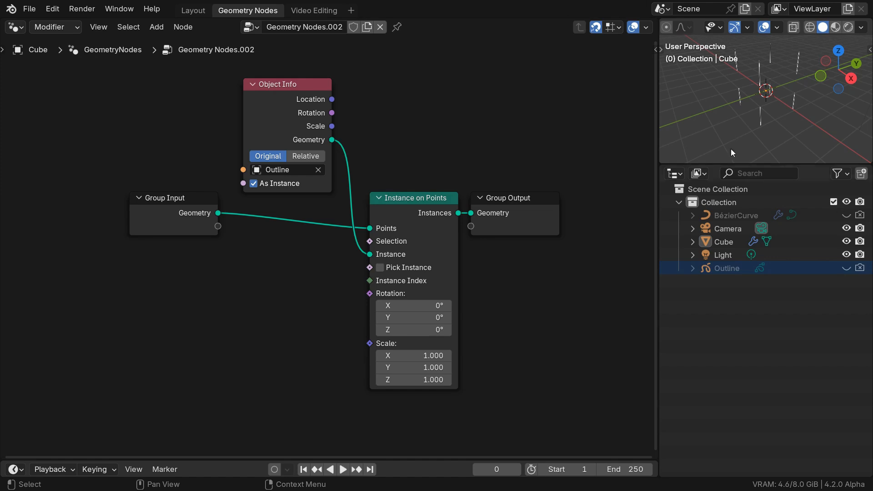
mouse_move(175, 205)
mouse_down()
mouse_move(60, 217)
mouse_move(186, 204)
mouse_up()
text(mesh to)
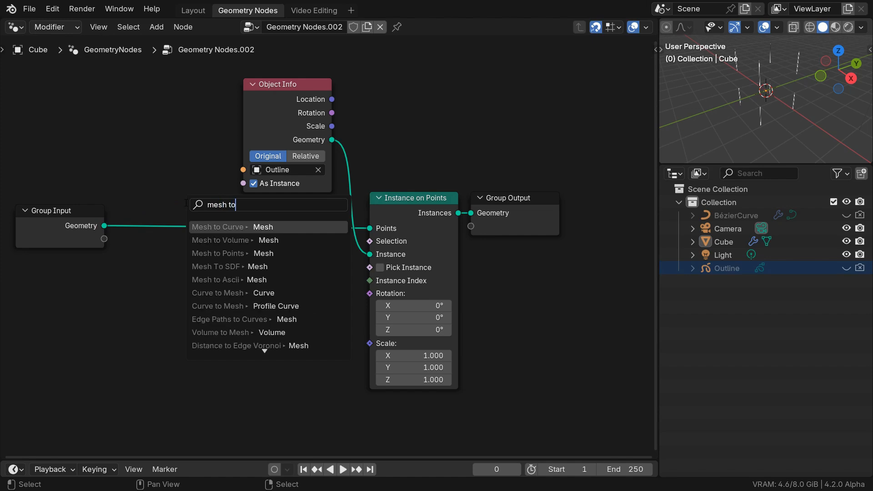
text(poi)
key(Return)
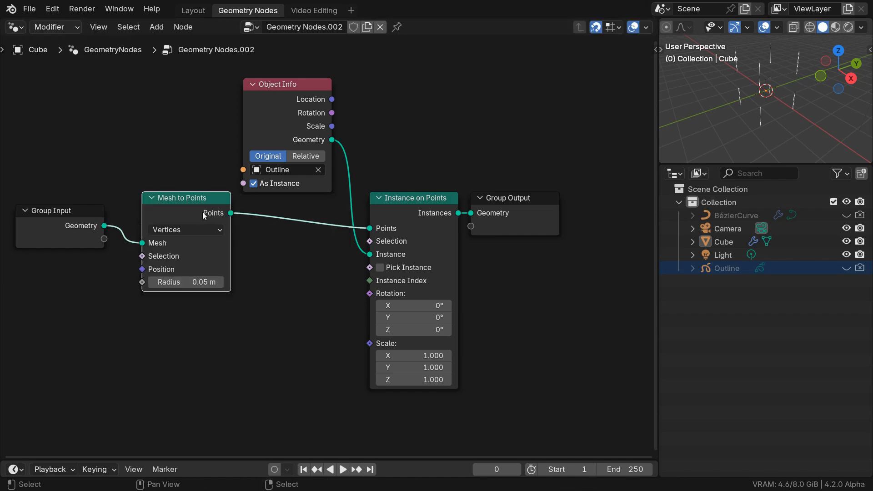
- Set the Mesh to Points mode to Edges and inspect the line instances in the 3D viewport
click(201, 230)
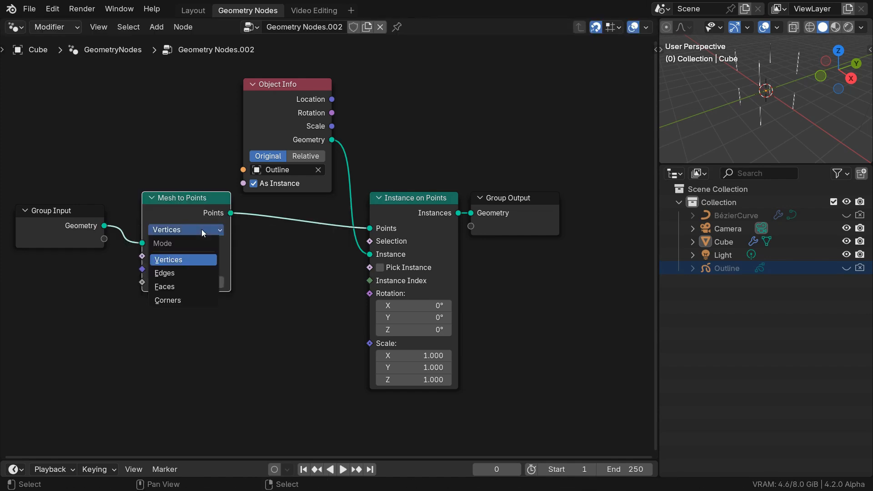
click(190, 273)
key(ctrl+space)
middle_drag(492, 263, 486, 290)
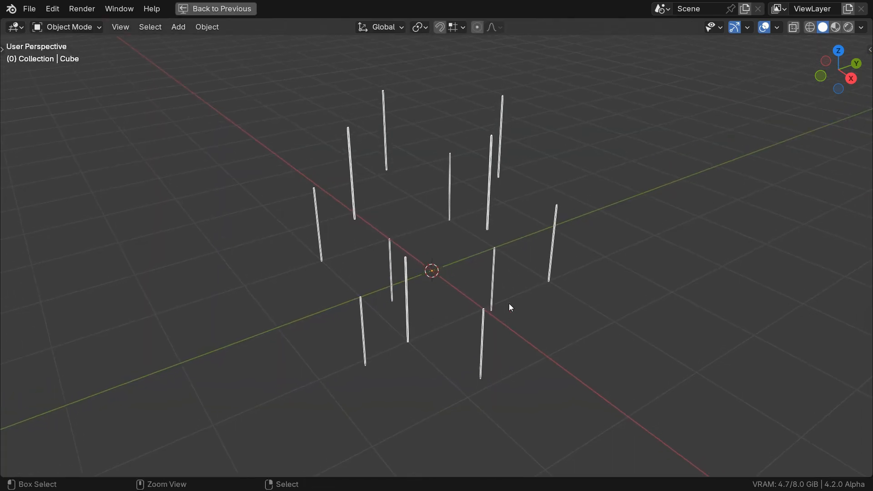
key(ctrl+space)
- Add an Edge Vertices node with Position 1 connected to the Position input of Mesh to Points
drag(408, 286, 331, 285)
text(e)
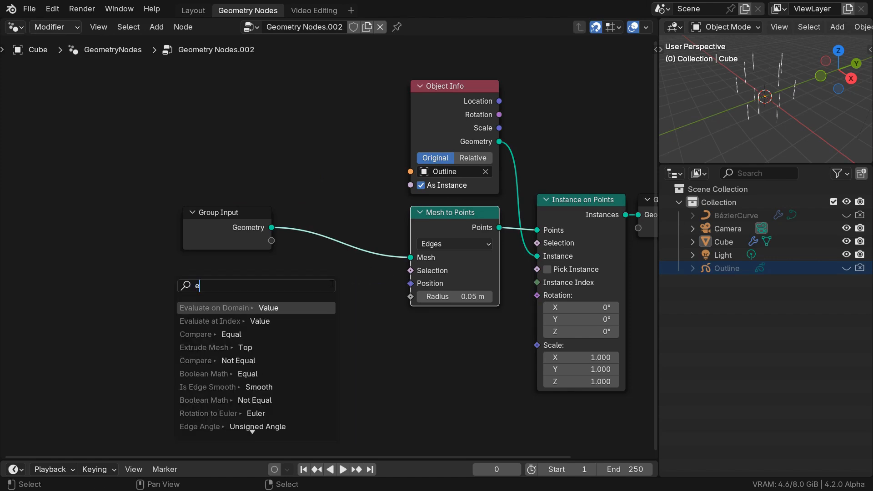
text(dge pos)
key(Down)
key(Return)
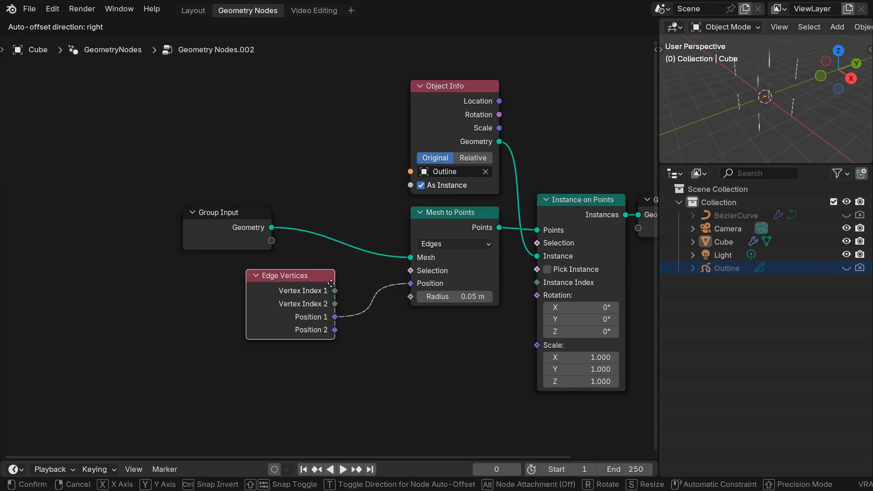
click(372, 274)
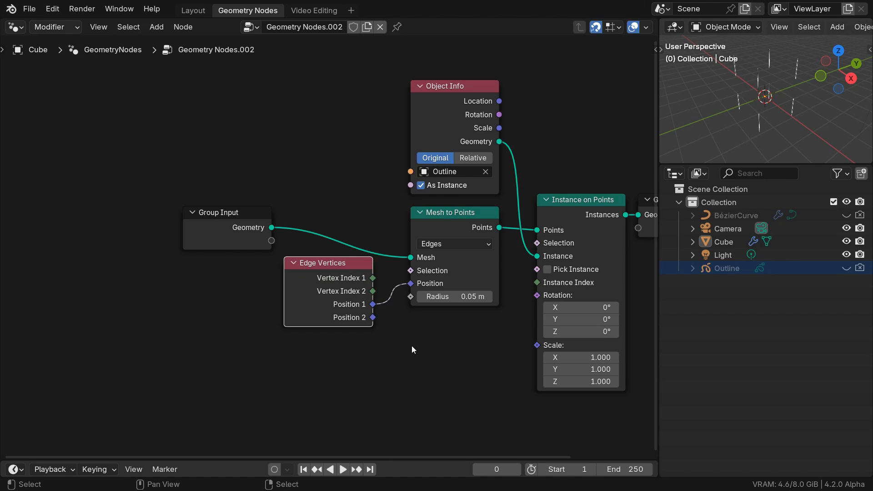
- Add an Align Euler to Vector node connected to the Rotation input of Instance on Points
drag(539, 295, 466, 353)
text(align)
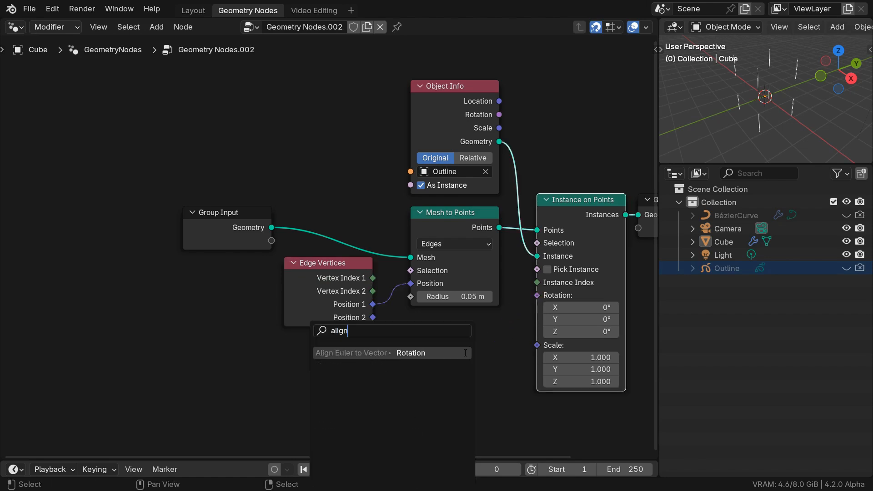
key(Return)
click(500, 350)
- Duplicate the Edge Vertices node and add a vector Subtract node that subtracts Position 1 from Position 2
key(ctrl+space)
scroll(681, 389, down, 1)
middle_drag(666, 402, 578, 345)
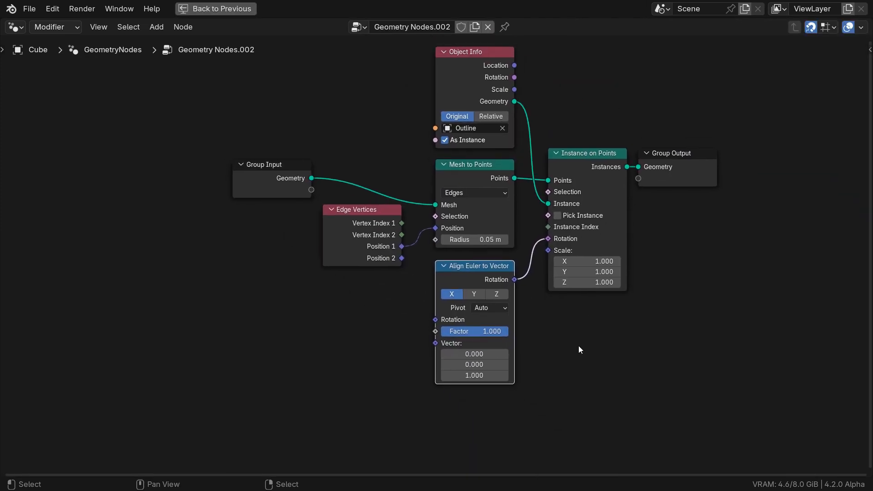
click(375, 212)
key(shift+d)
click(186, 305)
drag(210, 337, 231, 363)
text(sub)
key(Return)
click(232, 330)
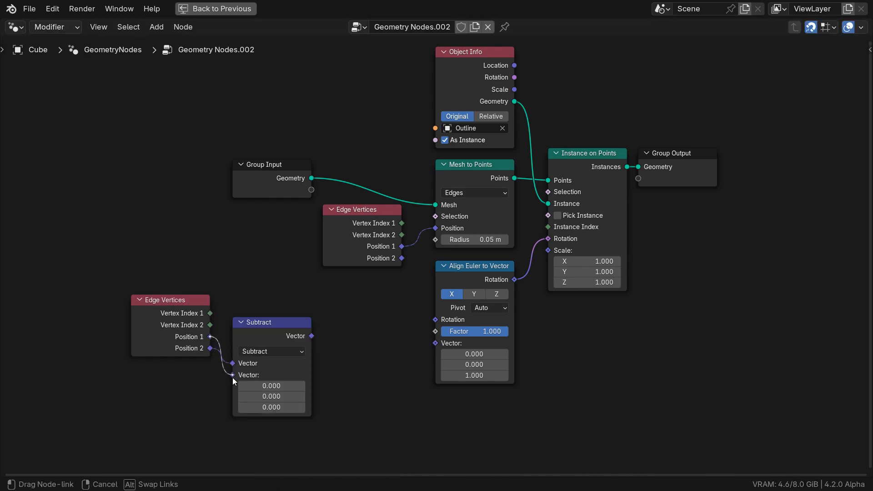
- Connect Subtract to Align Euler to Vector's Vector input, set the alignment axis to Z, and inspect the instances in the viewport
drag(312, 336, 437, 345)
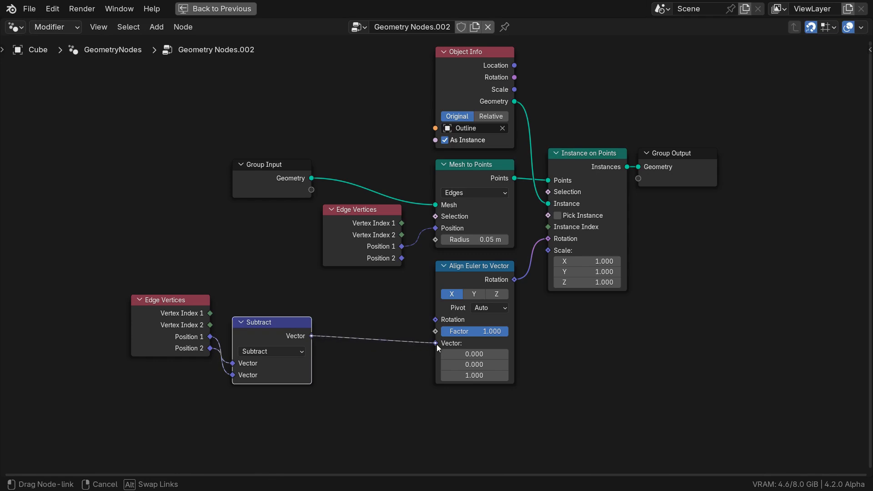
click(497, 294)
key(ctrl+space)
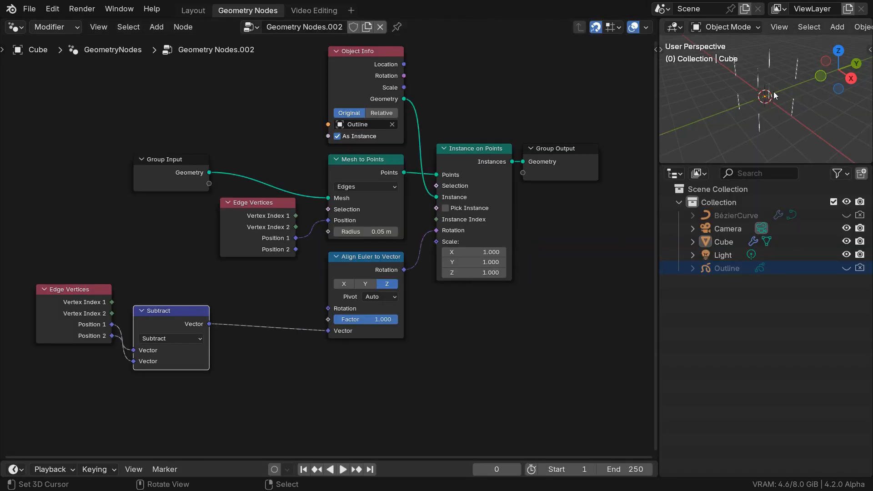
key(ctrl+space)
mouse_move(569, 321)
middle_down()
mouse_move(365, 306)
mouse_move(560, 322)
middle_up()
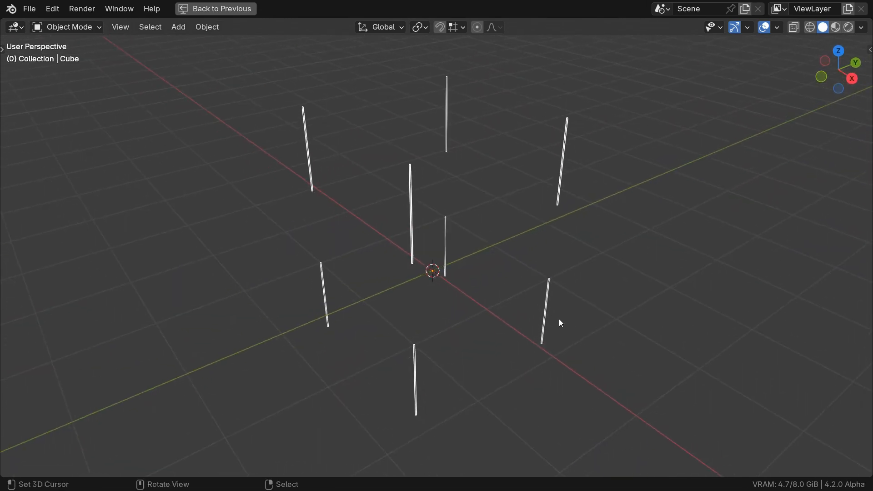
key(ctrl+space)
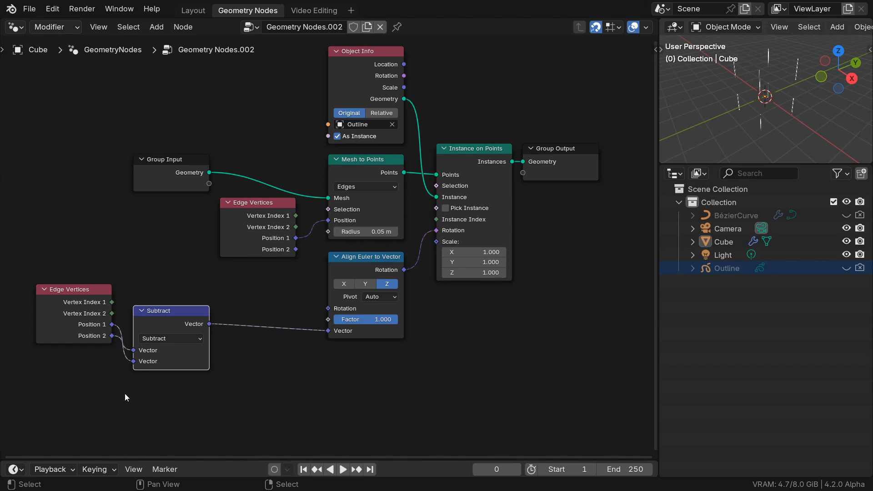
- Insert a Capture Attribute node between Group Input and Mesh to Points, with data type Vector and domain Edge
middle_drag(281, 375, 455, 377)
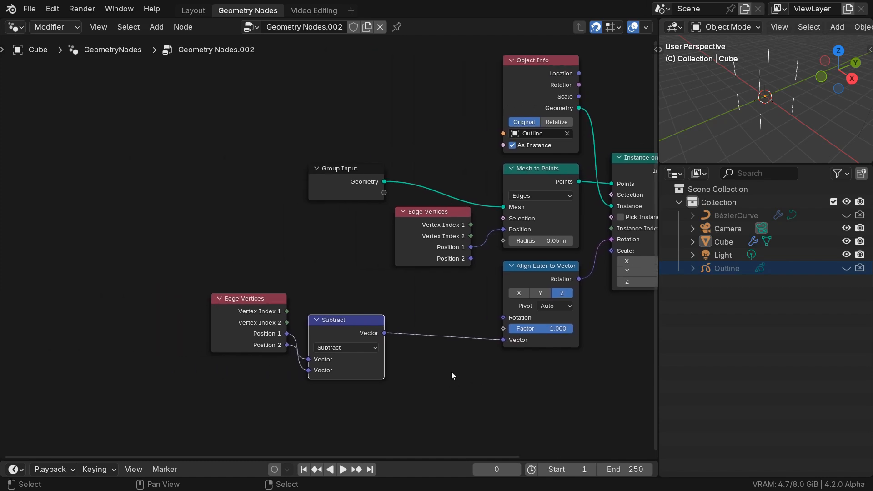
drag(346, 177, 306, 182)
text(capture)
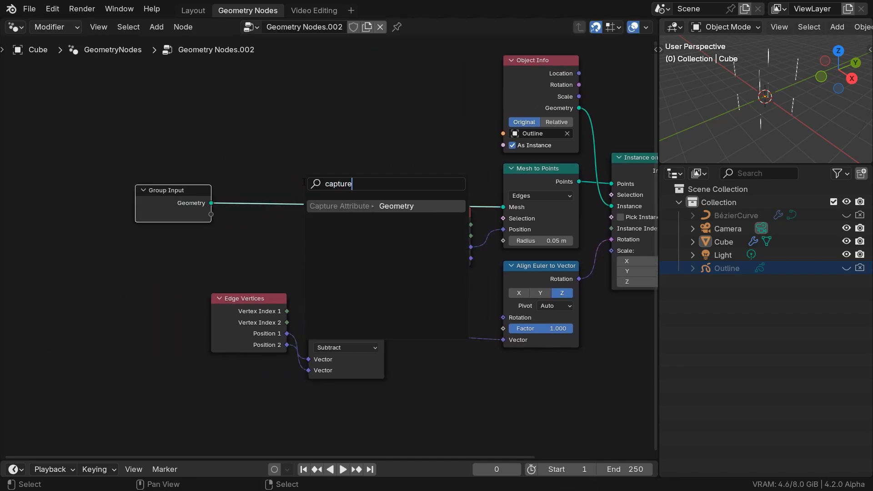
key(Return)
click(272, 187)
click(291, 228)
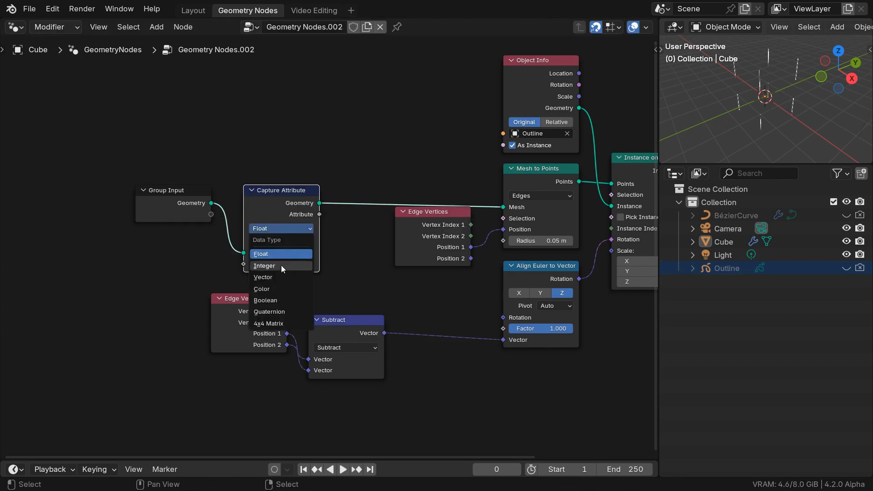
click(277, 278)
click(289, 240)
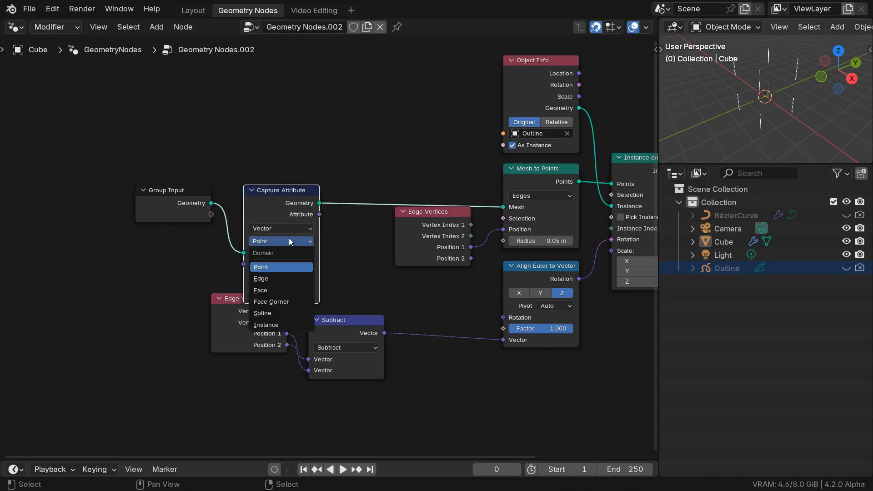
click(288, 282)
- Connect Subtract to Capture Attribute's Value and its Attribute output to Align Euler to Vector's Vector input, then check the instances
drag(382, 406, 210, 293)
key(g)
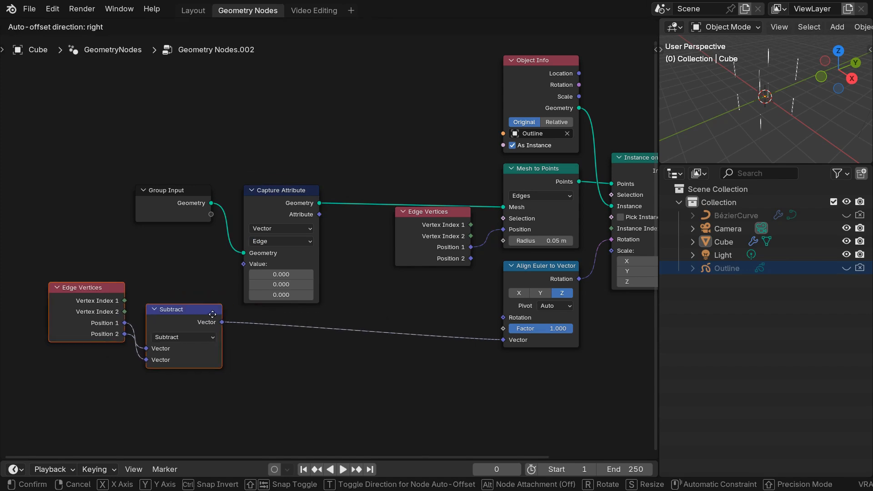
click(198, 323)
drag(200, 322, 244, 264)
drag(320, 214, 503, 340)
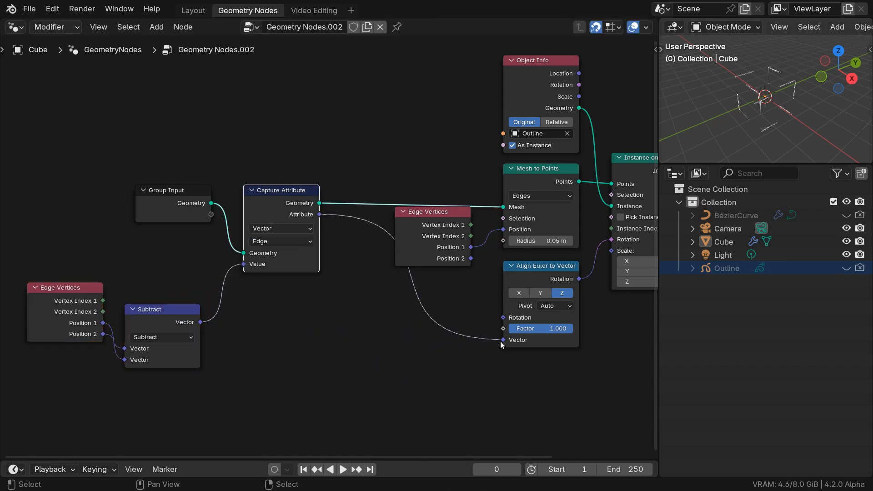
key(ctrl+space)
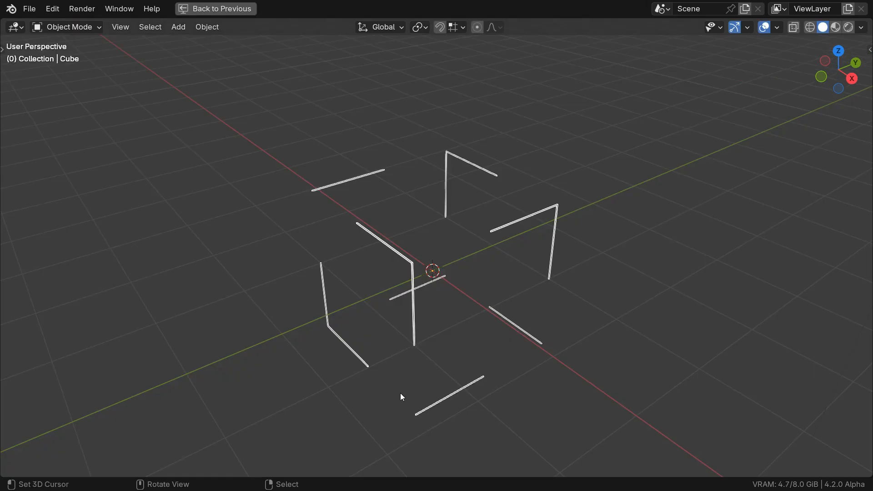
key(ctrl+space)
- Add a vector Length node fed by the captured Attribute, connect it to Instance on Points' Scale, and check the outline
drag(319, 215, 353, 352)
text(length)
key(Return)
drag(427, 399, 539, 252)
key(ctrl+space)
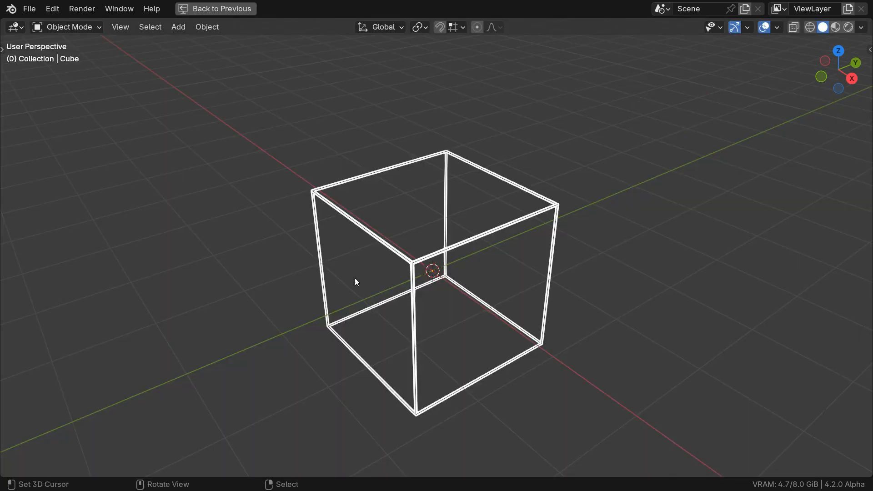
key(ctrl+space)
- Add a Combine XYZ node with the Length node's Value feeding its Z input
drag(349, 349, 410, 385)
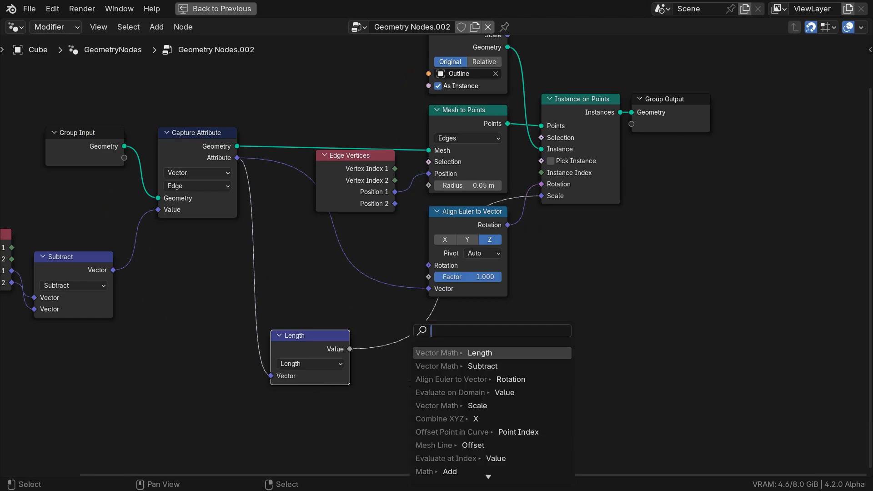
text(combin)
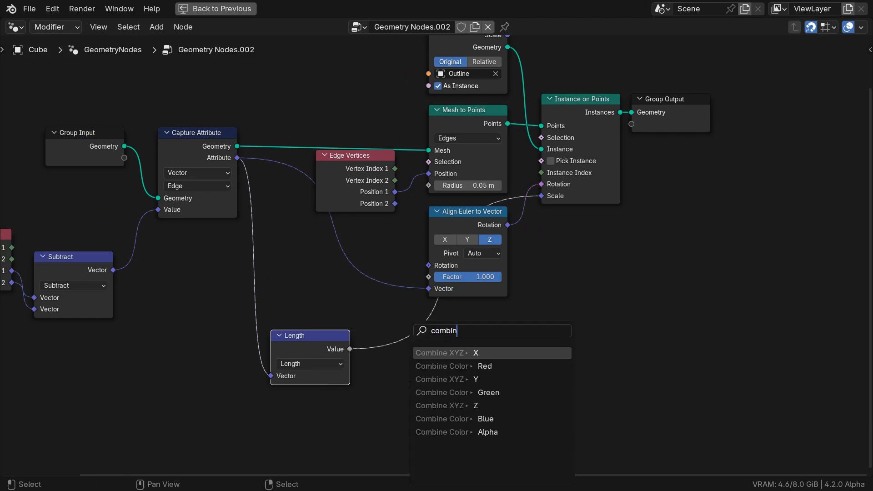
key(Down)
key(Down)
key(Down)
key(Down)
key(Return)
- Drive Combine XYZ's X and Y with a new Value node, increase that value, and connect the Vector output to Instance on Points' Scale
mouse_move(418, 407)
mouse_down()
mouse_move(341, 410)
mouse_move(417, 419)
mouse_up()
text(value)
key(Return)
drag(496, 394, 543, 196)
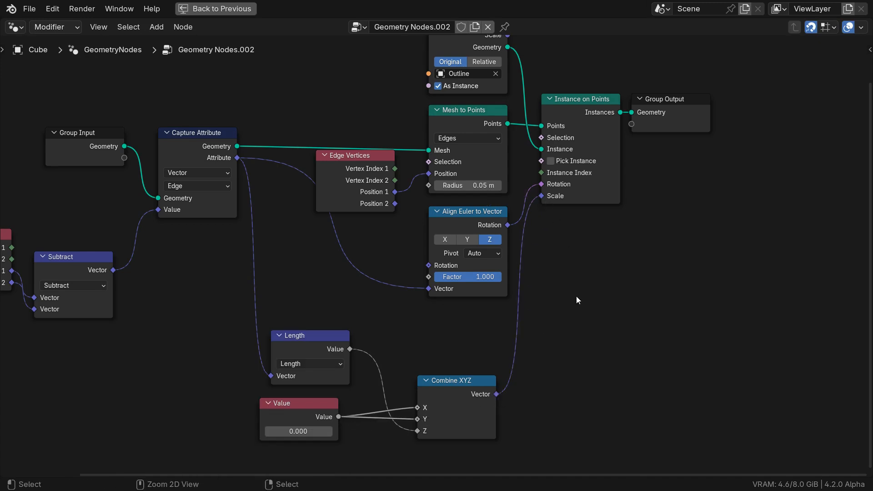
key(ctrl+space)
drag(197, 416, 217, 416)
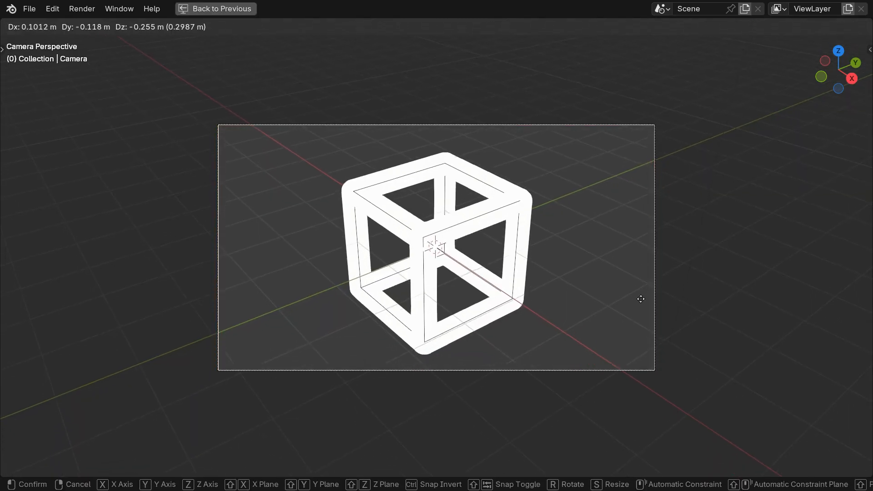
- Reposition the camera to frame the outlined cube and render the image to inspect the result
click(630, 301)
key(F12)
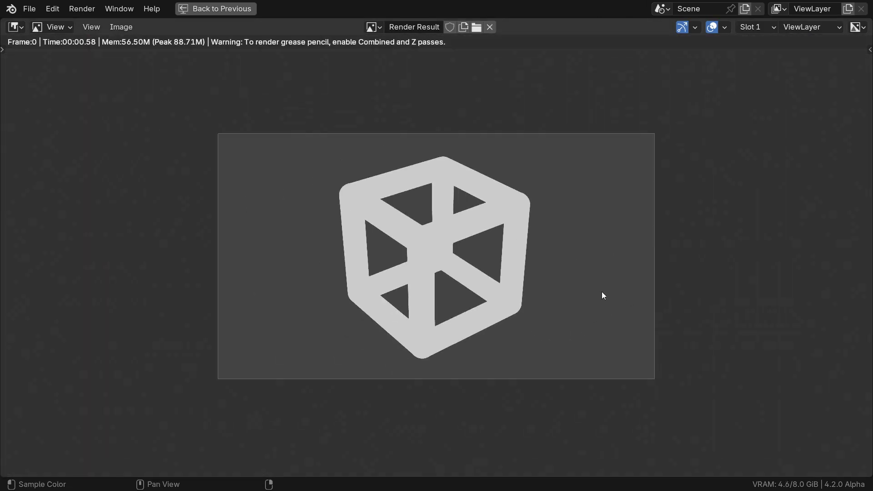
scroll(604, 296, up, 3)
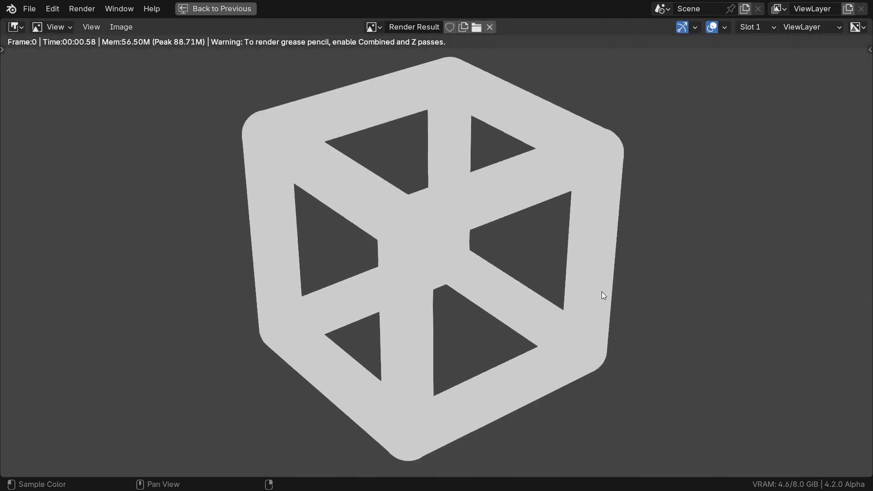
key(Escape)
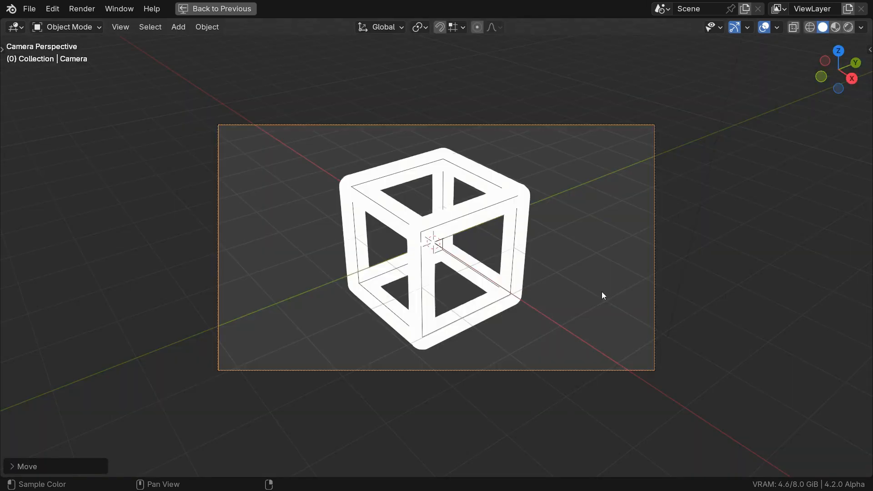